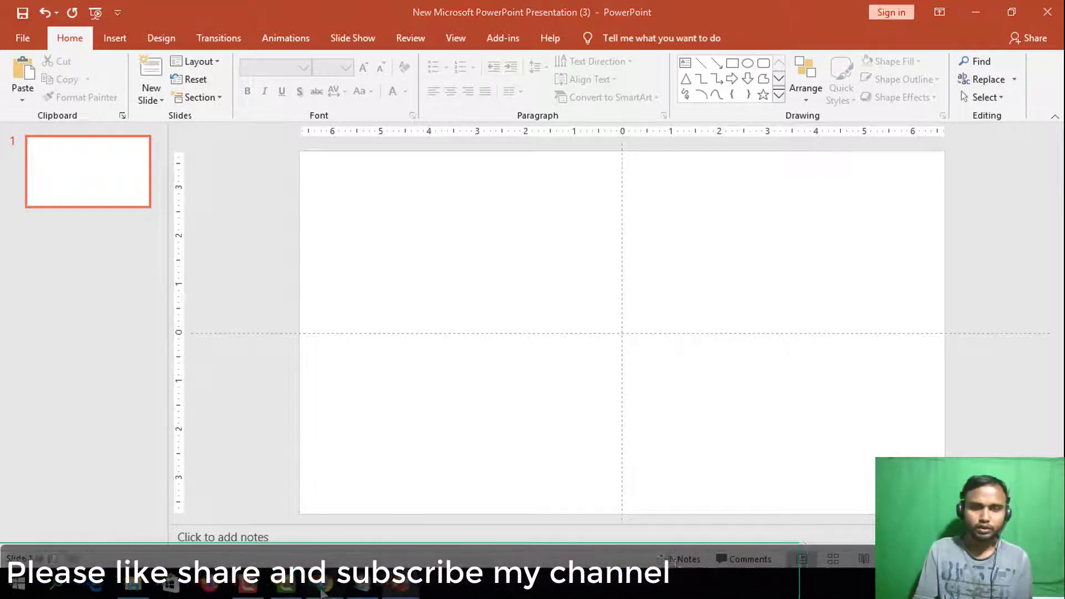
# Crop the eight-pose walking strip to its first figure, leaving a 2.11" × 1.27" picture
pyautogui.click(350, 593)
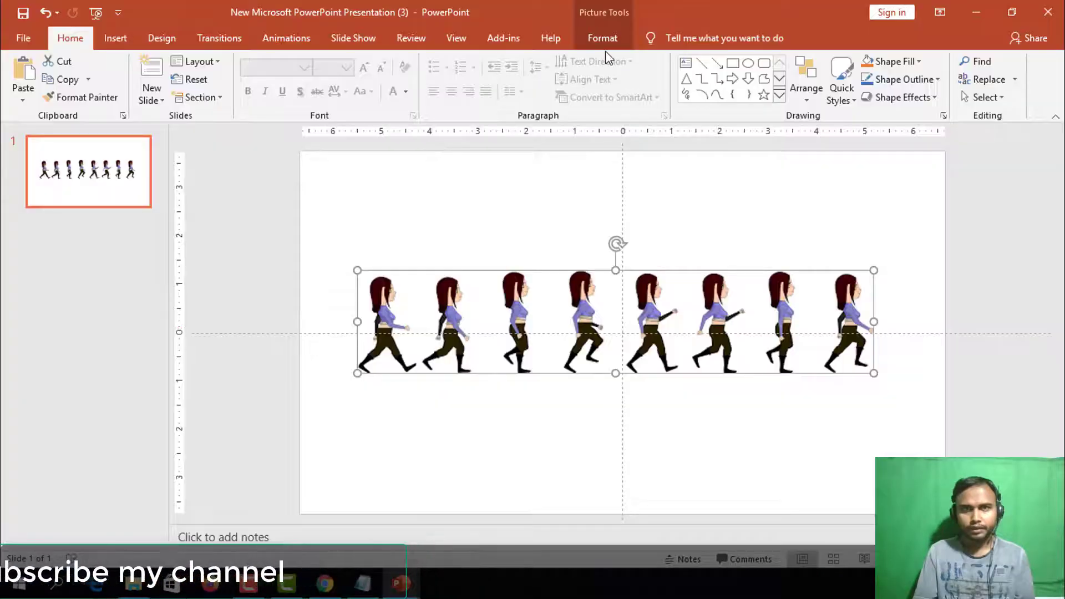
pyautogui.click(603, 39)
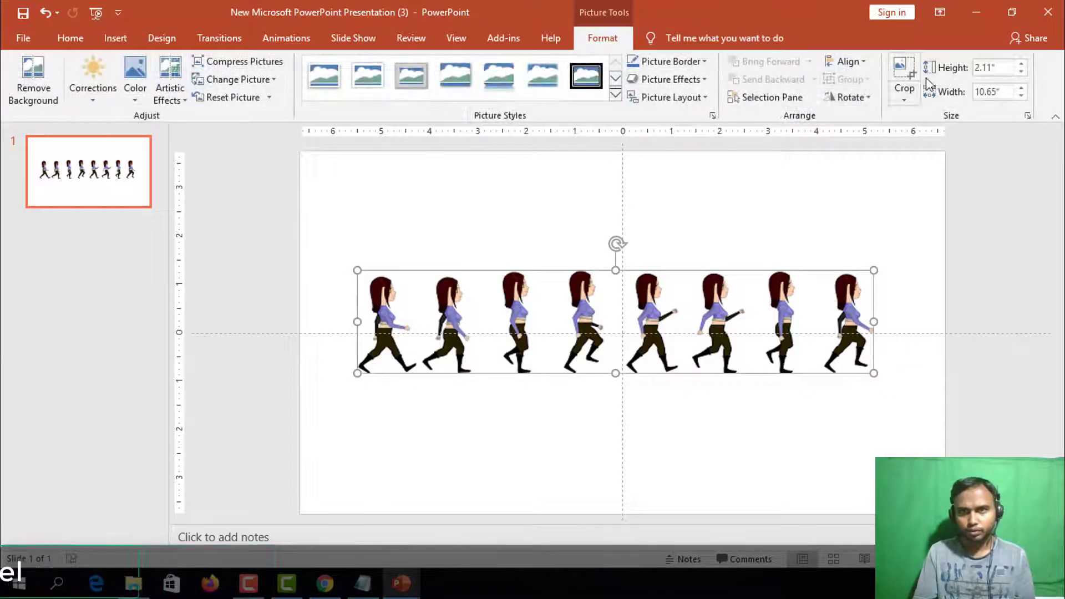
pyautogui.click(907, 93)
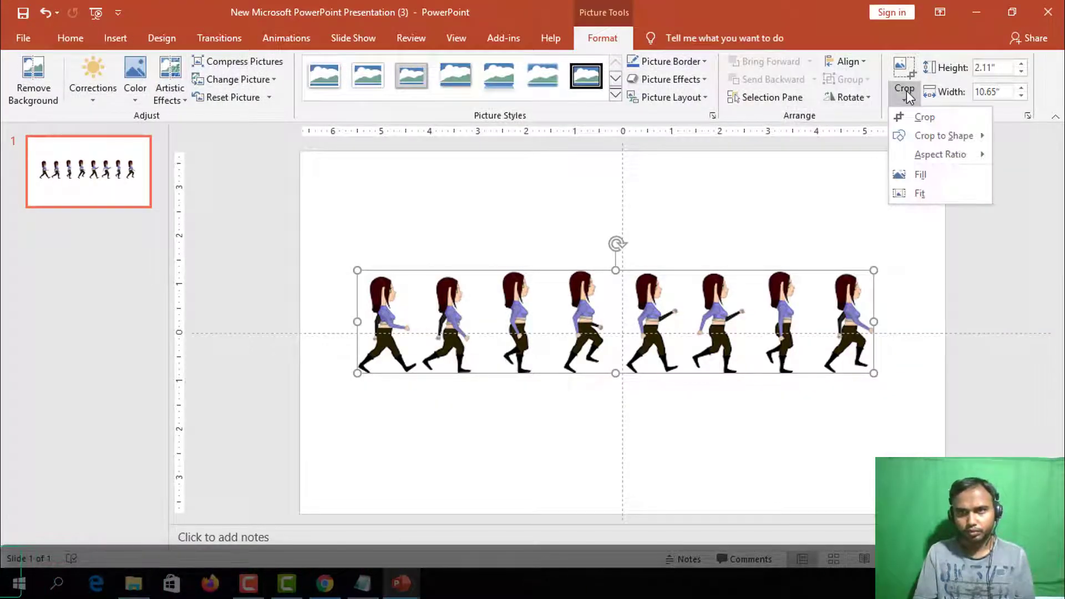
pyautogui.click(925, 118)
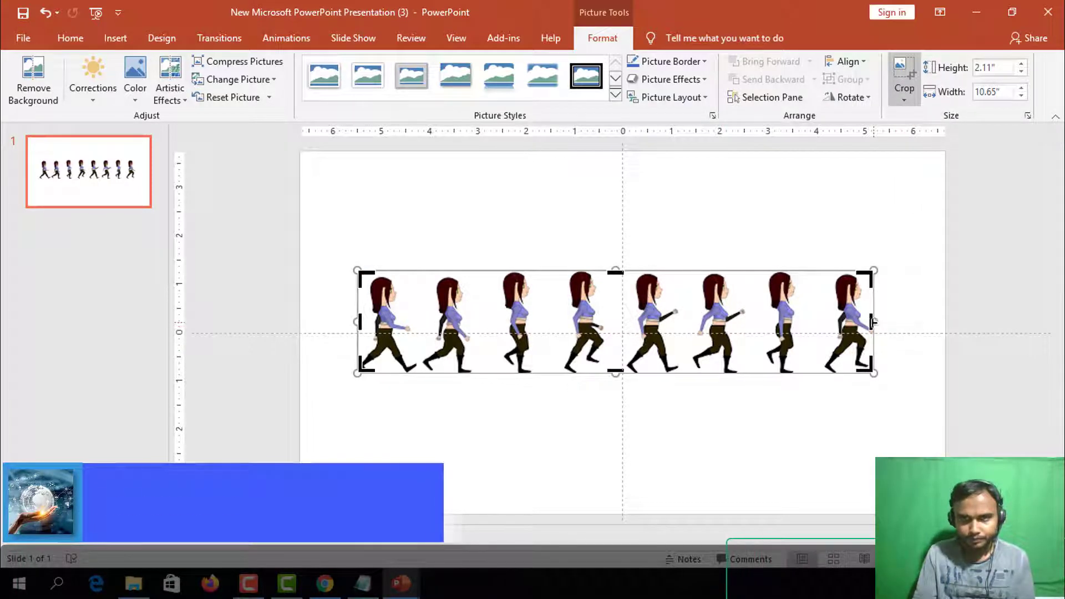
pyautogui.moveTo(870, 321); pyautogui.dragTo(419, 321)
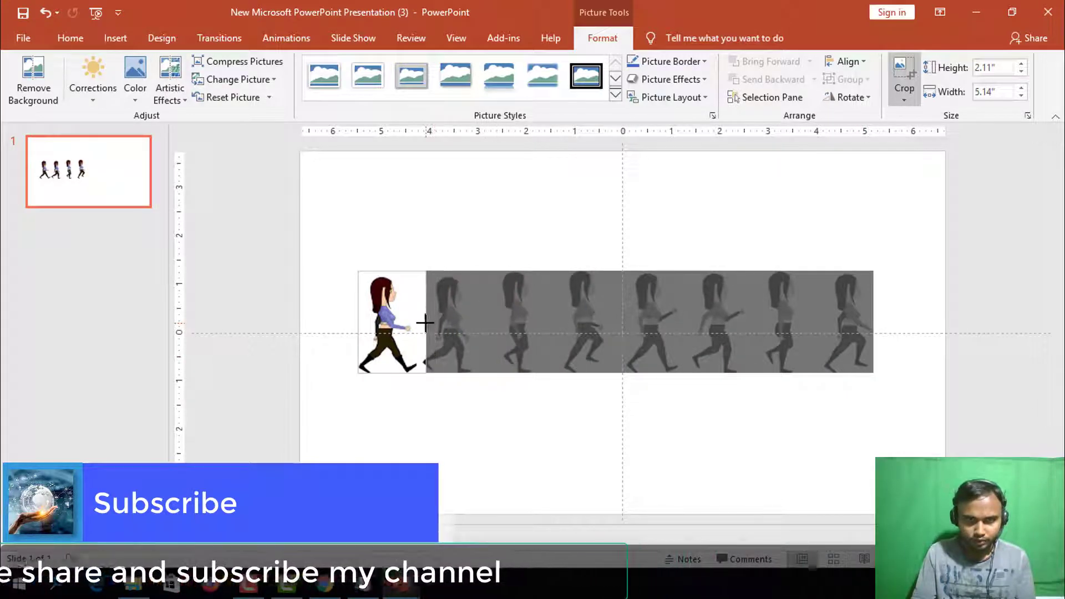
pyautogui.click(886, 270)
pyautogui.click(388, 333)
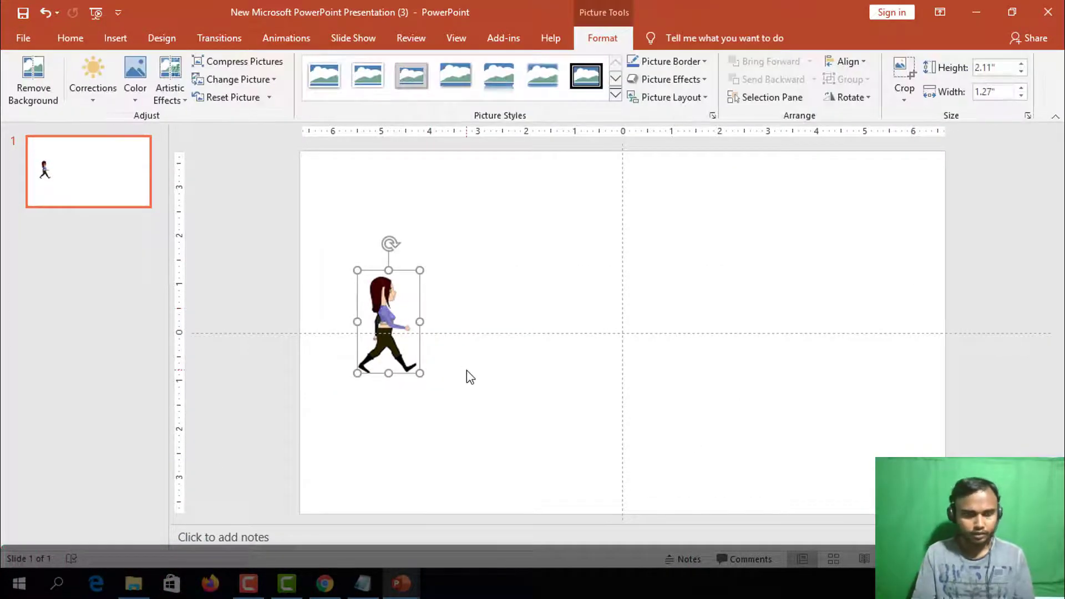
# Paste a copy of the figure and recrop it to show the second walking pose
pyautogui.hotkey('ctrl', 'v')
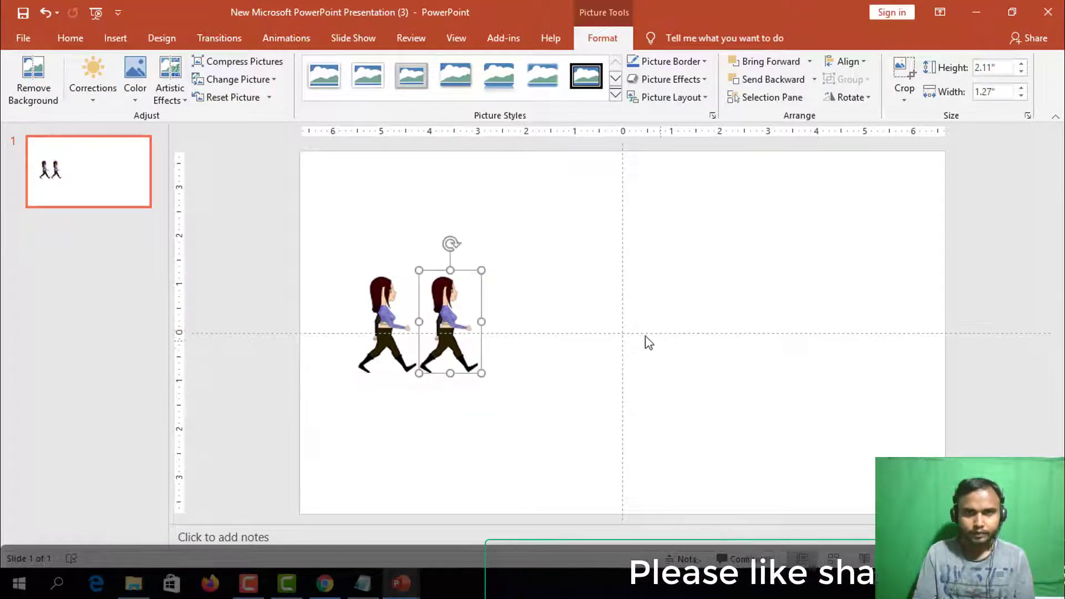
pyautogui.click(903, 71)
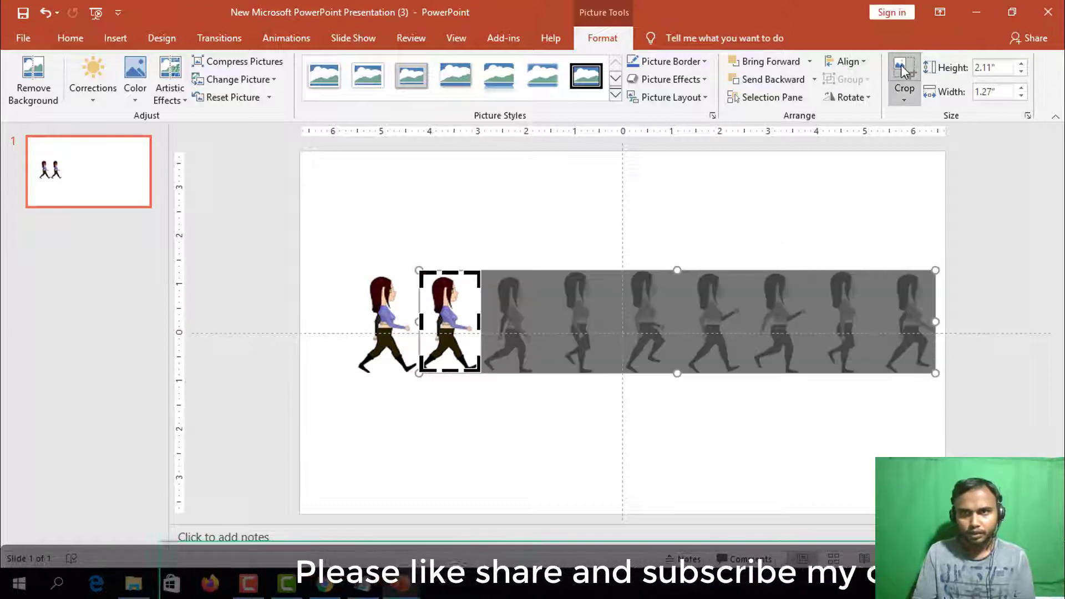
pyautogui.moveTo(526, 351); pyautogui.dragTo(463, 354)
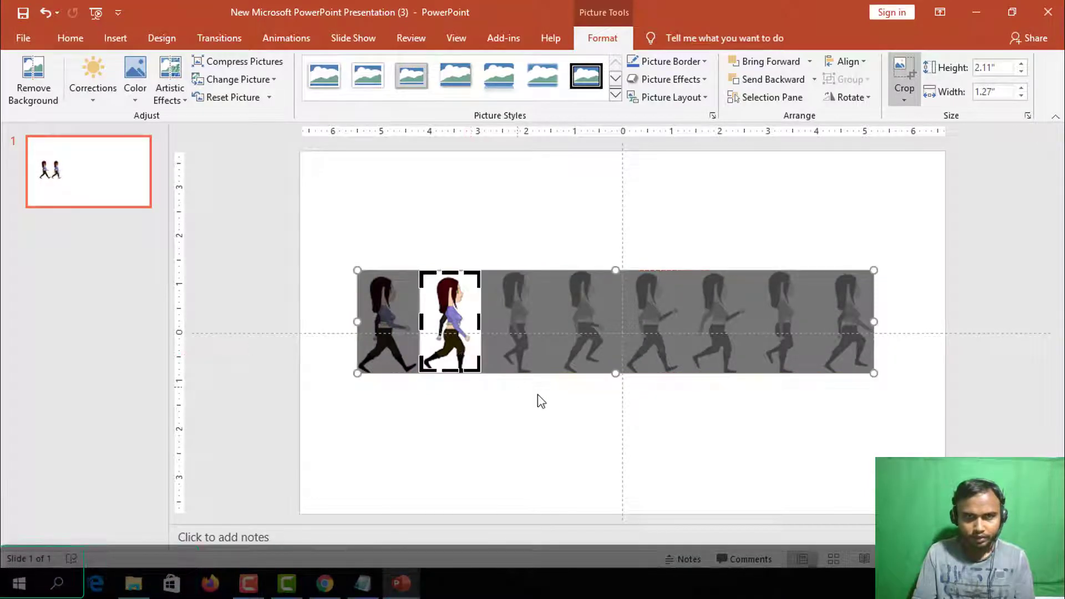
pyautogui.click(903, 218)
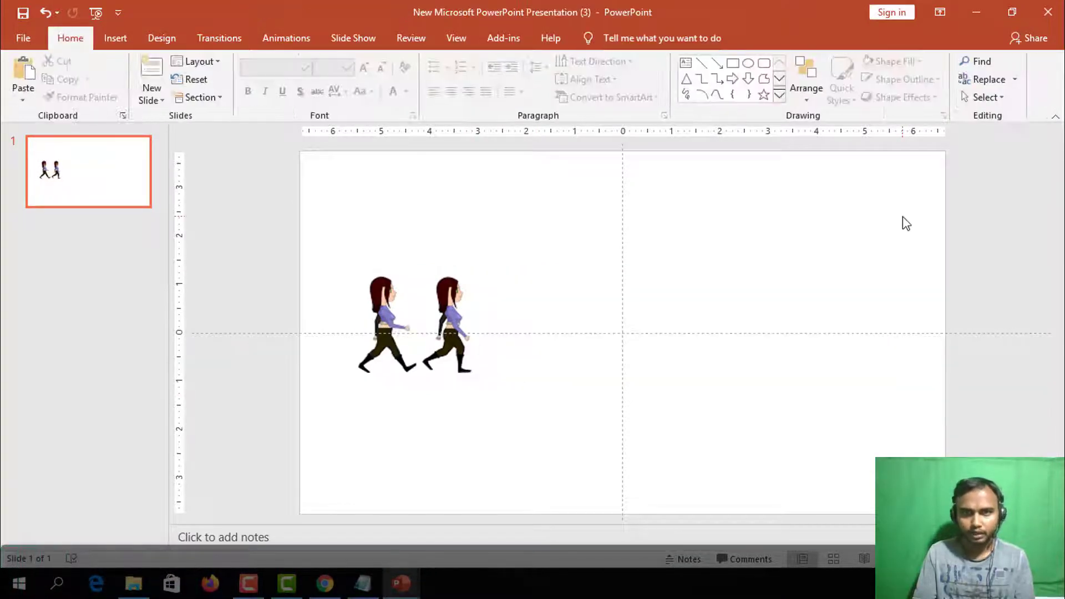
pyautogui.click(445, 331)
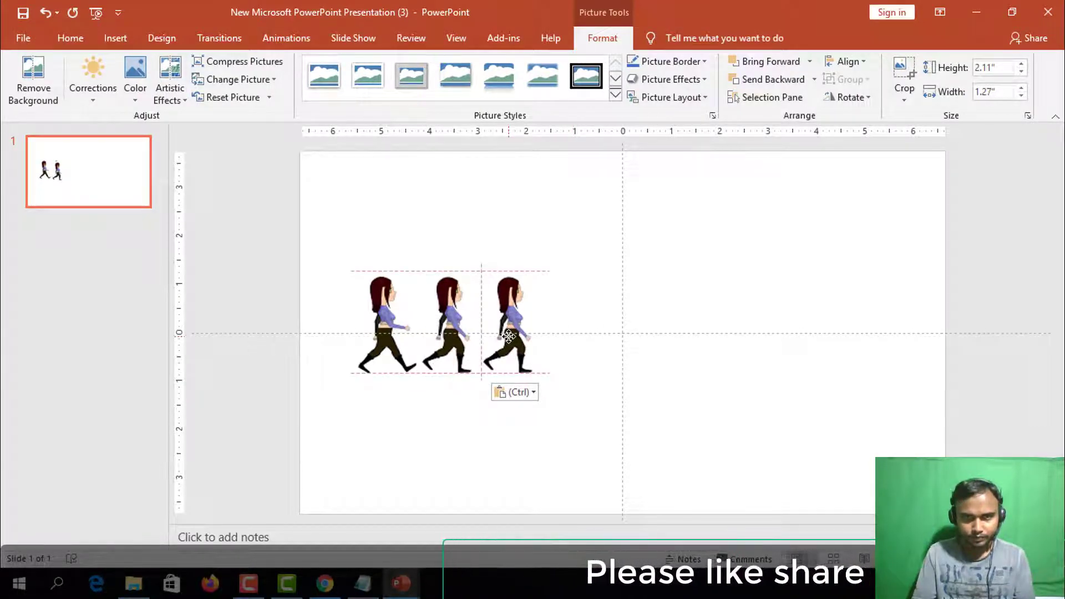
# Place the third figure beside the second and recrop it to the third walking pose
pyautogui.moveTo(509, 335); pyautogui.dragTo(511, 334)
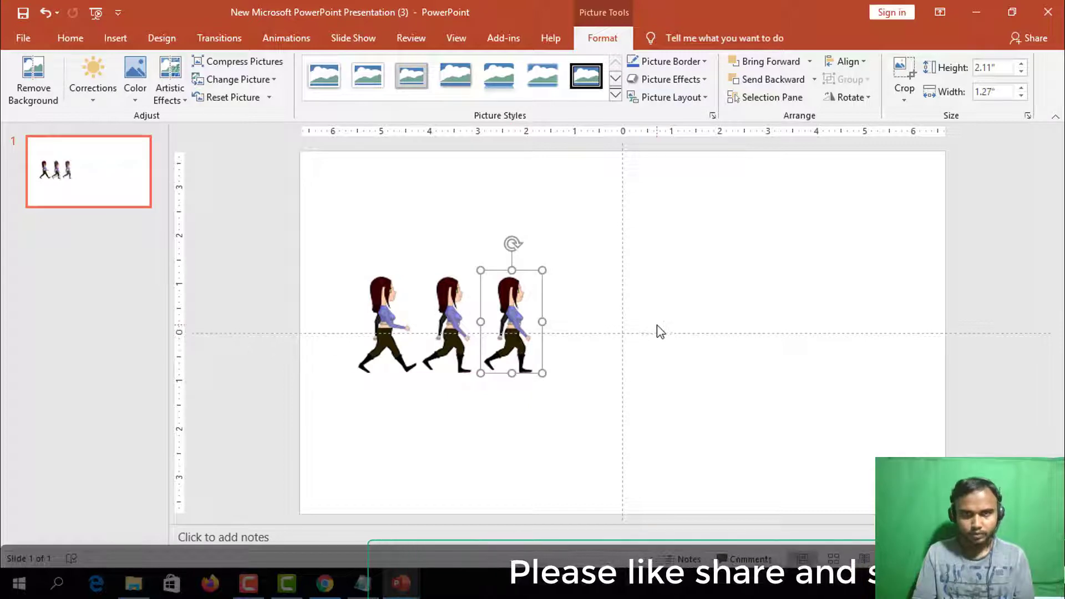
pyautogui.click(904, 66)
pyautogui.moveTo(664, 310); pyautogui.dragTo(600, 308)
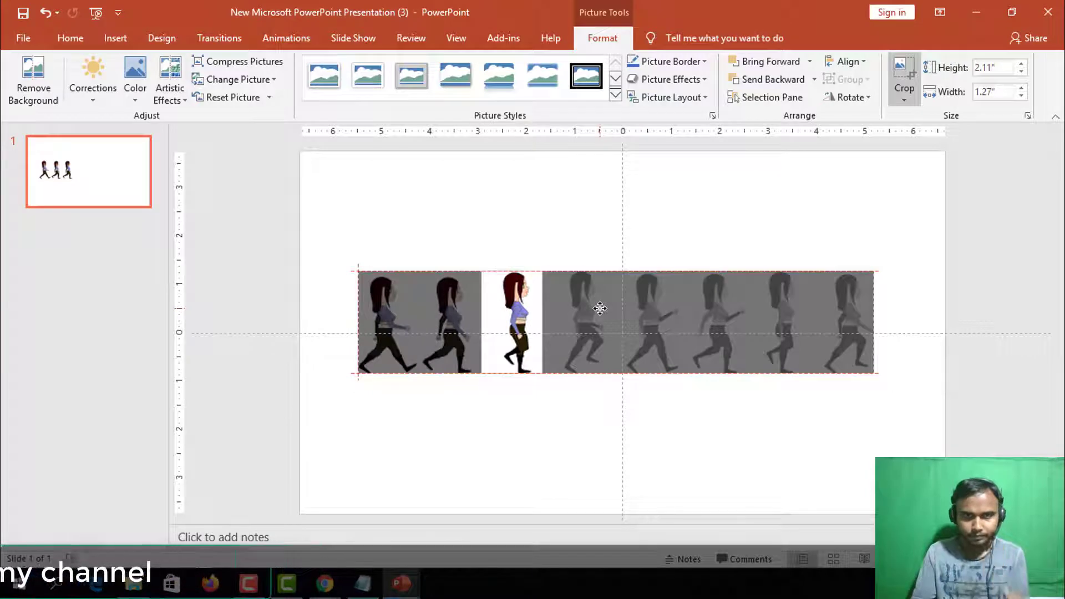
pyautogui.click(840, 237)
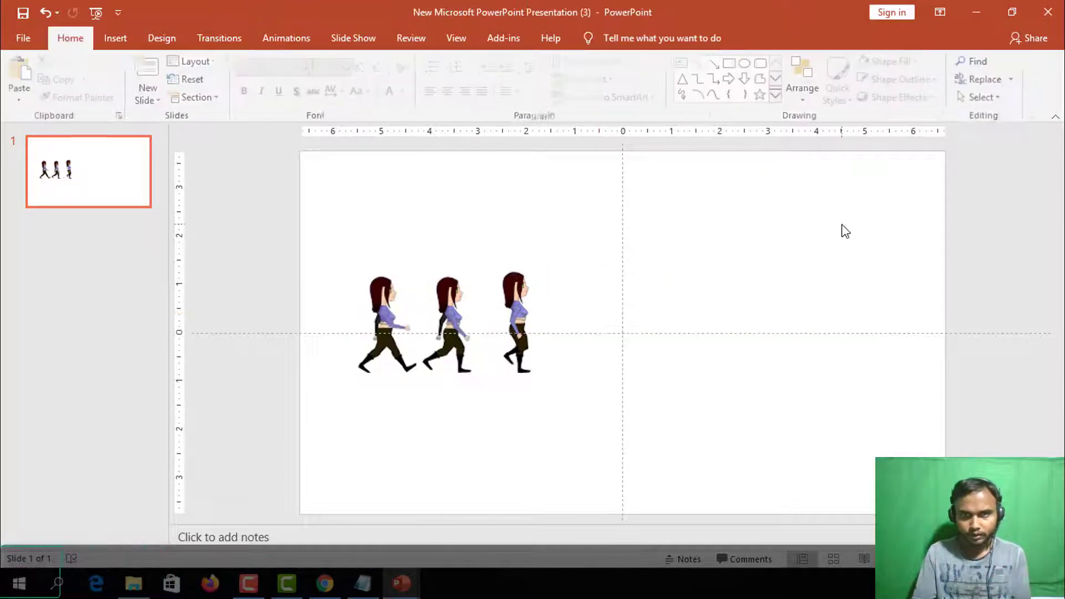
pyautogui.click(522, 320)
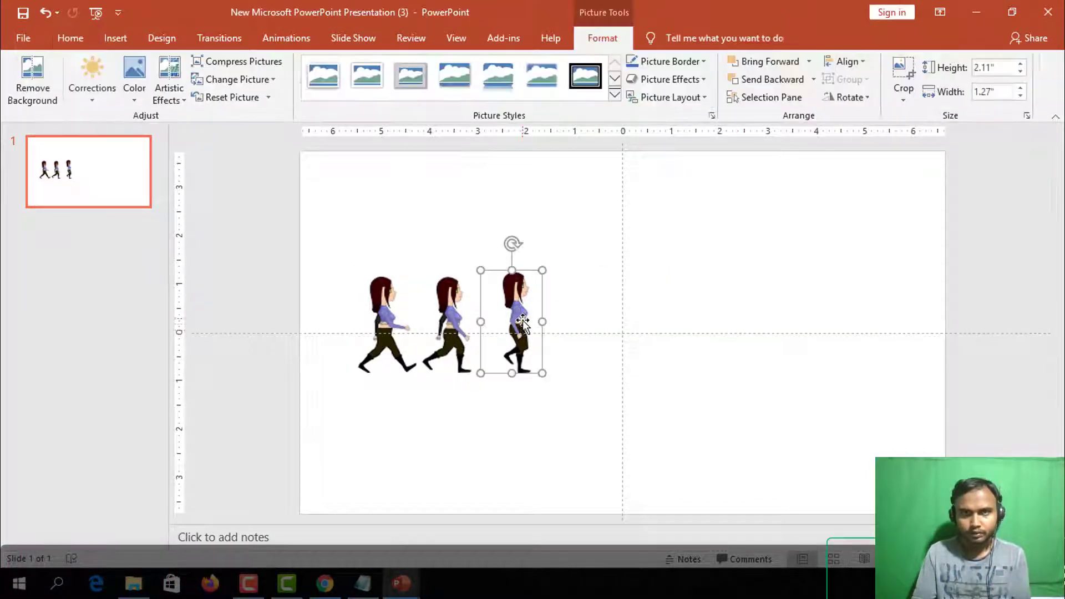
pyautogui.click(900, 72)
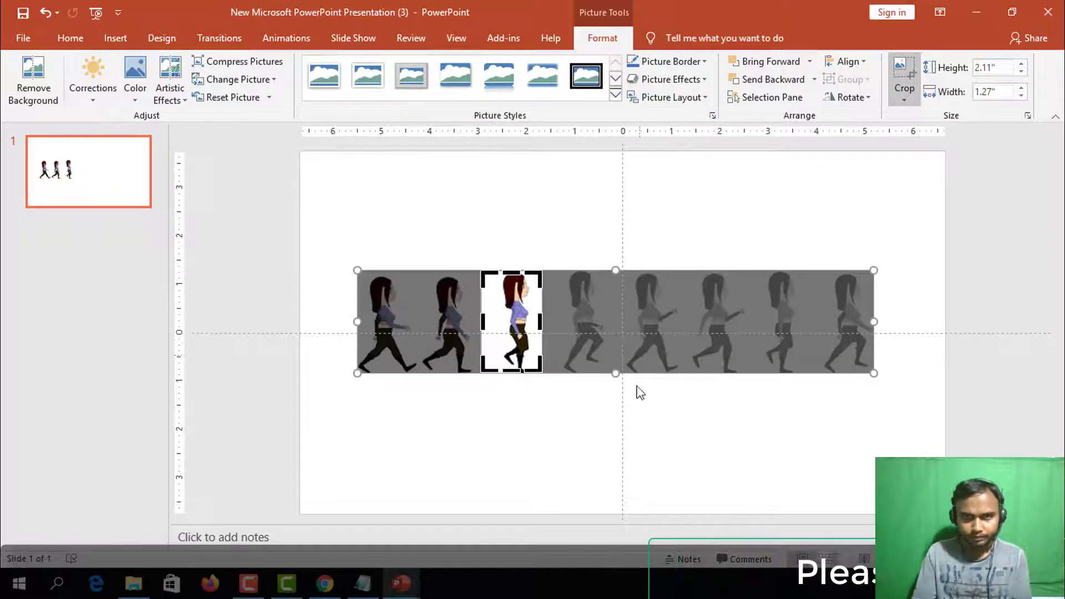
pyautogui.click(638, 422)
pyautogui.click(527, 344)
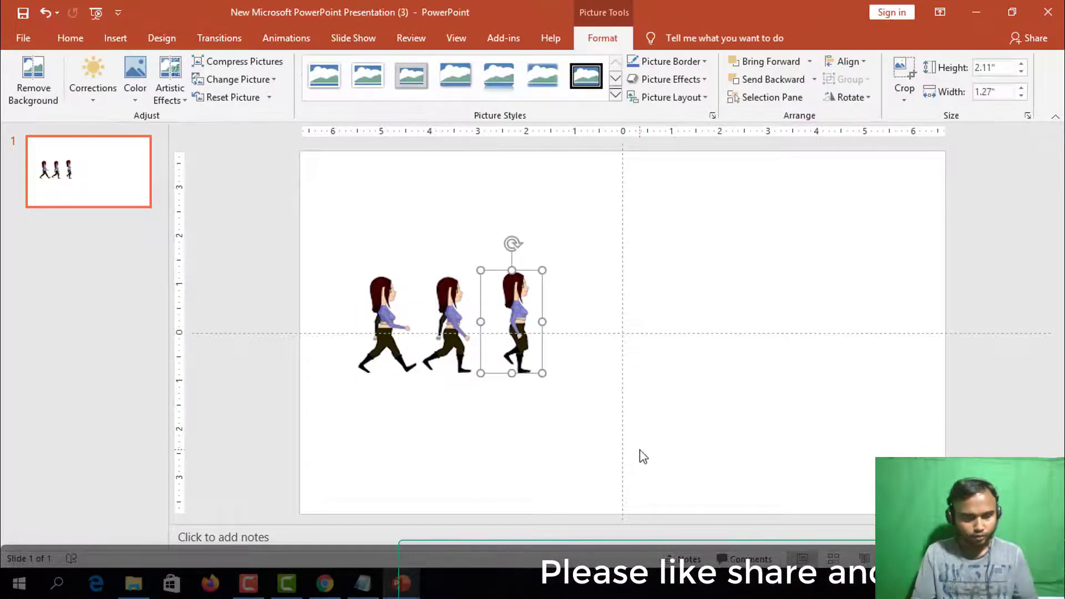
# Duplicate the third figure and move the fourth copy to the right end of the row
pyautogui.hotkey('ctrl', 'c')
pyautogui.hotkey('ctrl', 'v')
pyautogui.moveTo(543, 333)
pyautogui.mouseDown()
pyautogui.moveTo(582, 325)
pyautogui.moveTo(582, 336)
pyautogui.mouseUp()
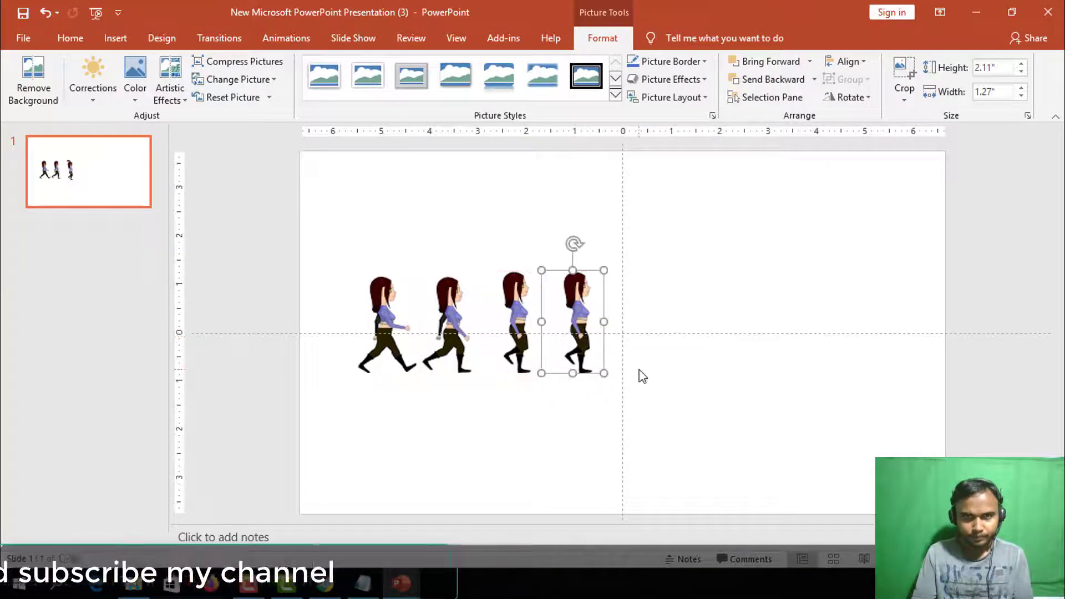
# Recrop the fourth figure to the fourth walking pose and duplicate it for a fifth
pyautogui.click(902, 71)
pyautogui.moveTo(744, 318); pyautogui.dragTo(680, 319)
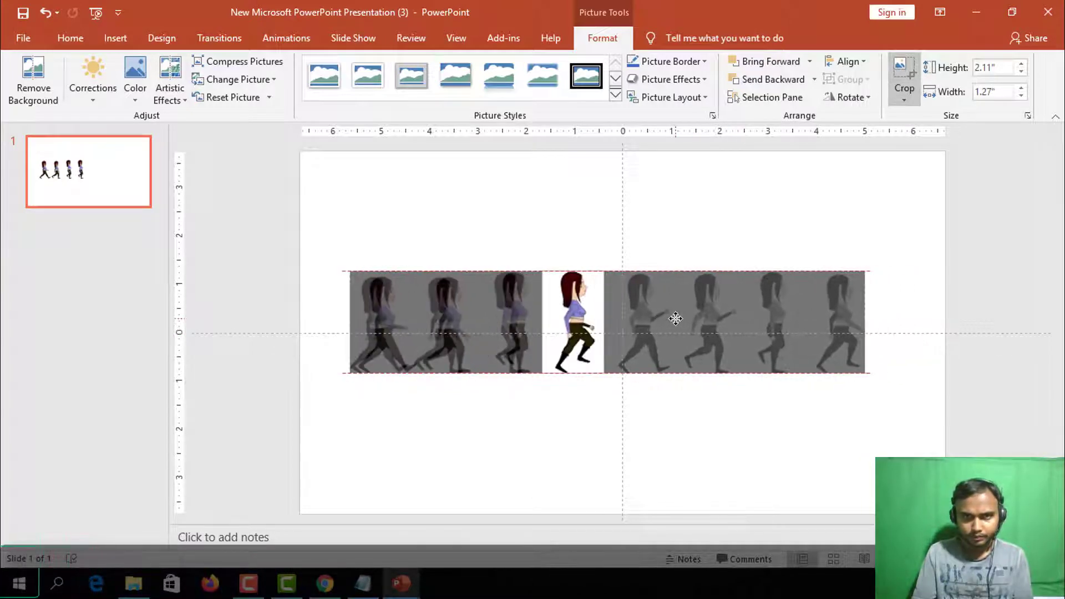
pyautogui.click(671, 416)
pyautogui.click(598, 324)
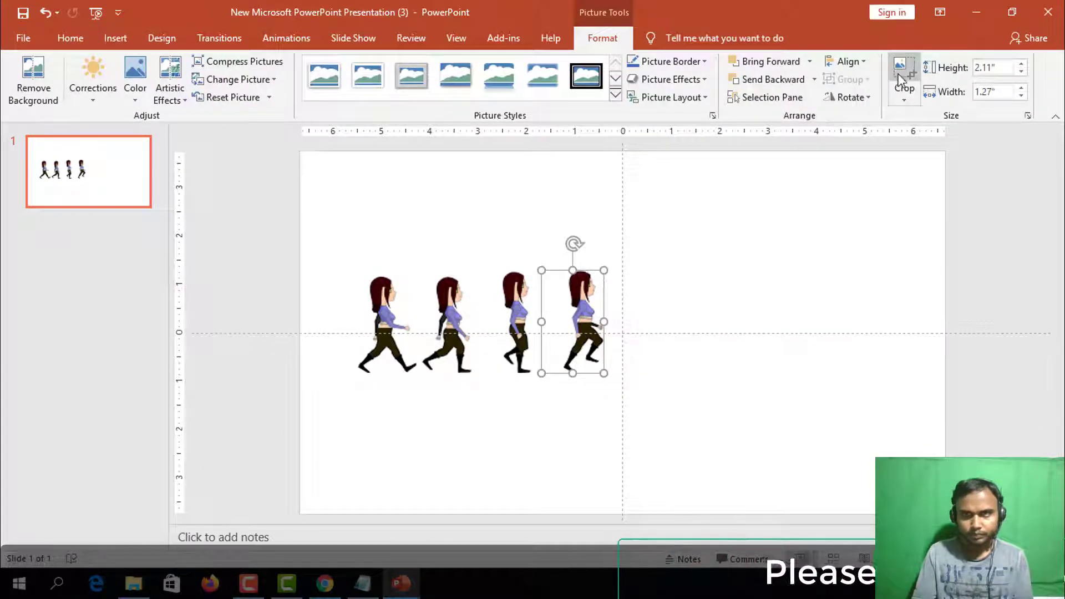
pyautogui.click(775, 300)
pyautogui.click(572, 318)
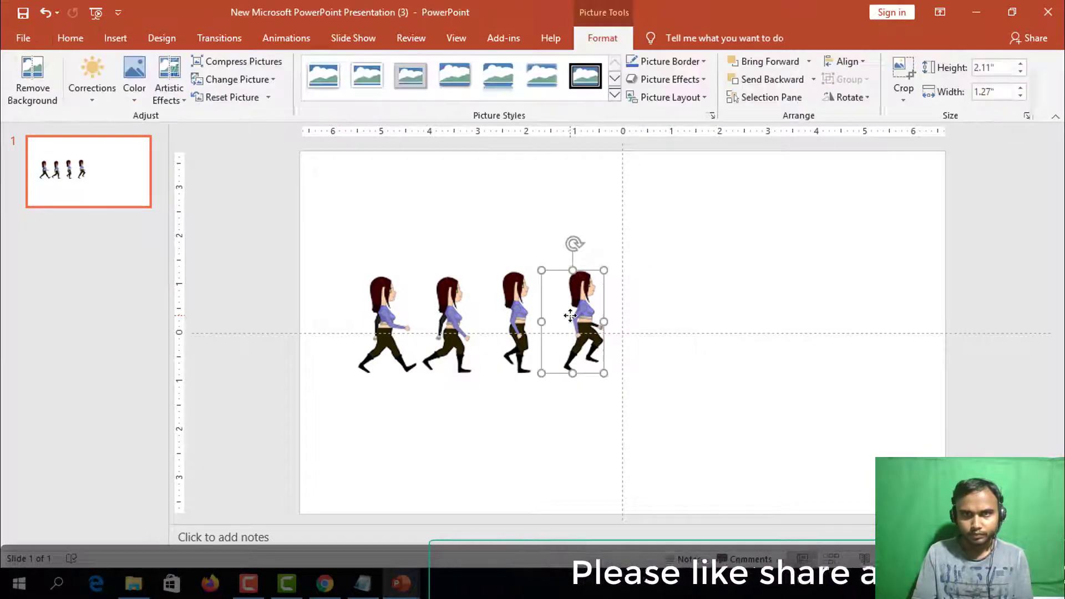
pyautogui.click(904, 72)
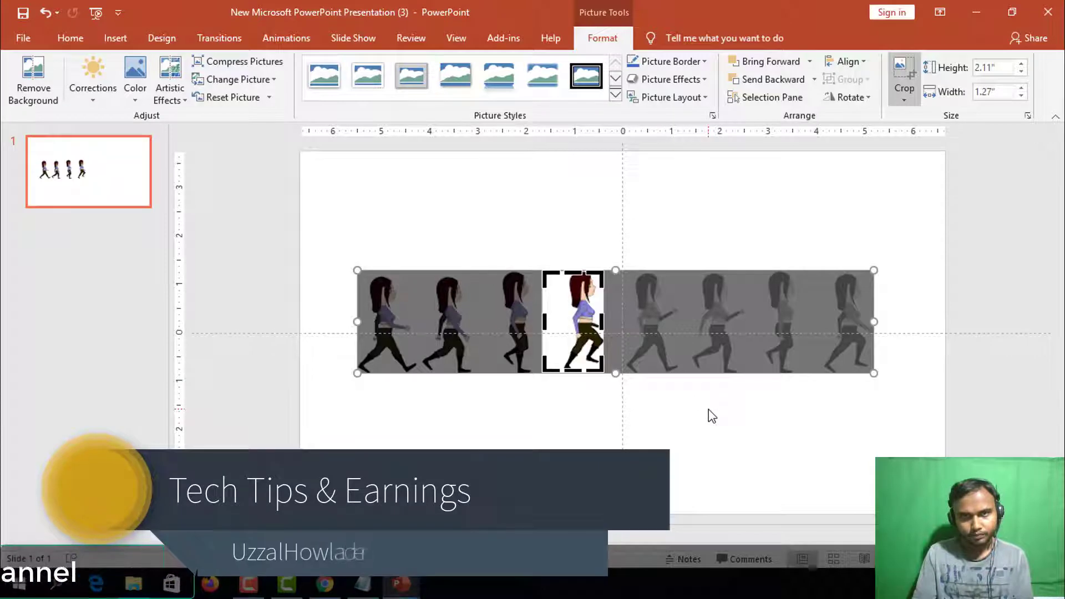
pyautogui.click(712, 416)
pyautogui.press('Tab')
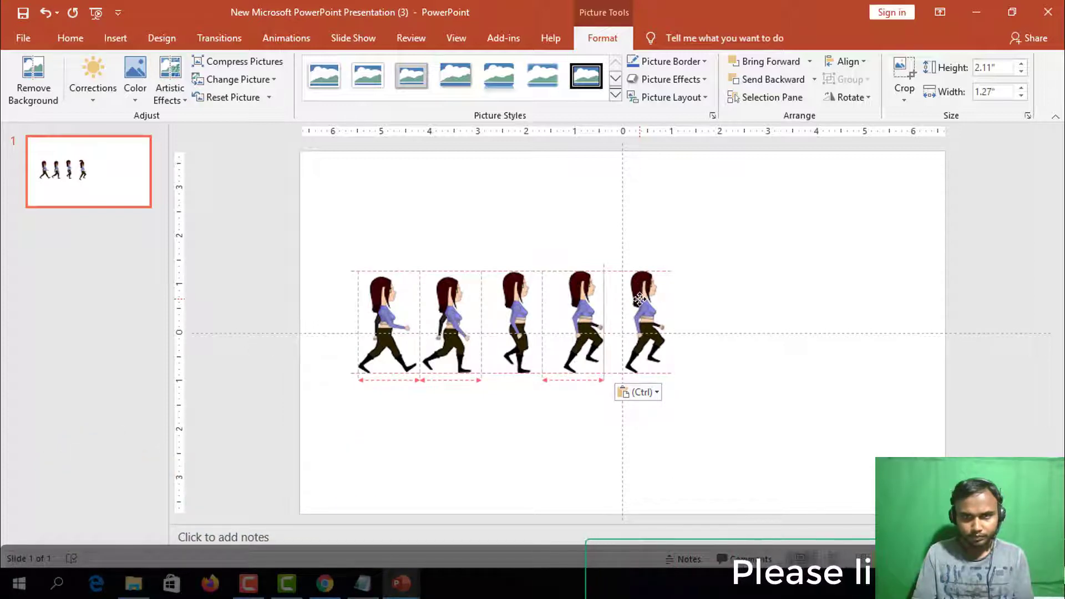
# Move the fifth figure to the row's end and recrop it to the fifth walking pose
pyautogui.moveTo(639, 300); pyautogui.dragTo(640, 299)
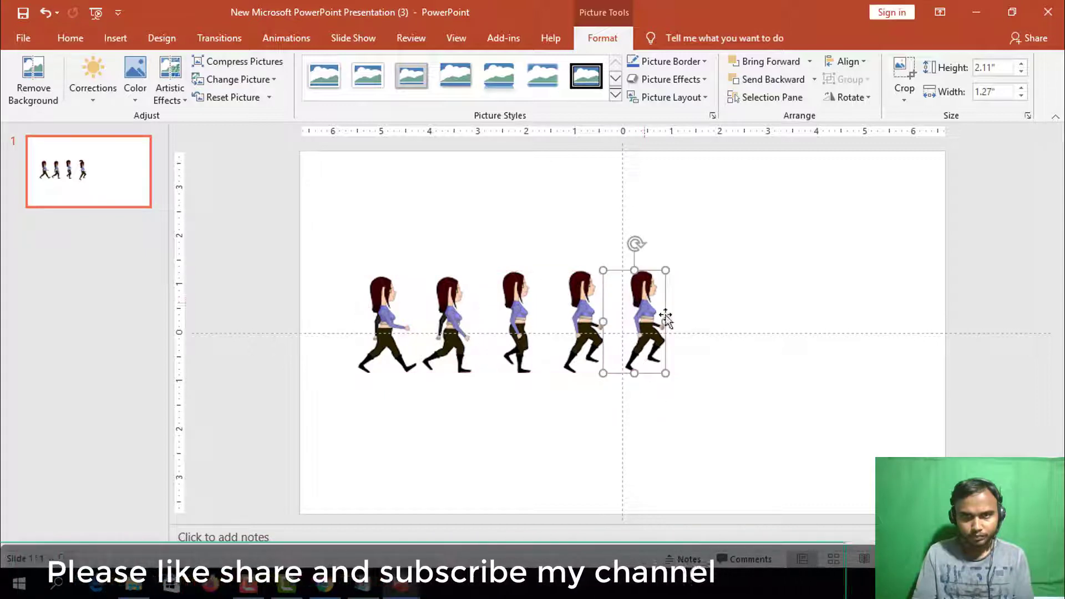
pyautogui.click(900, 75)
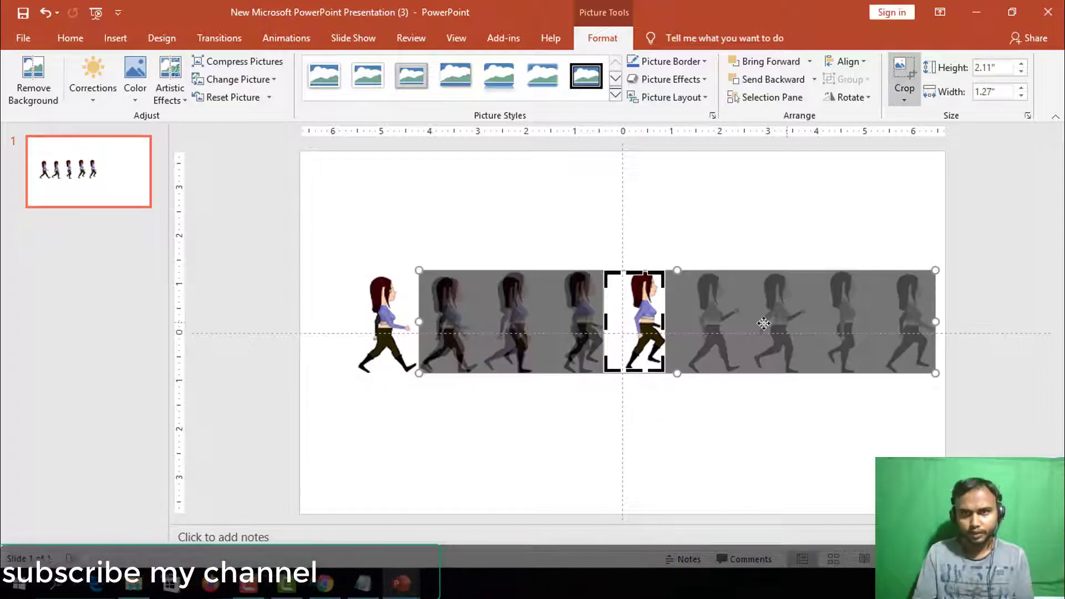
pyautogui.moveTo(809, 316); pyautogui.dragTo(763, 322)
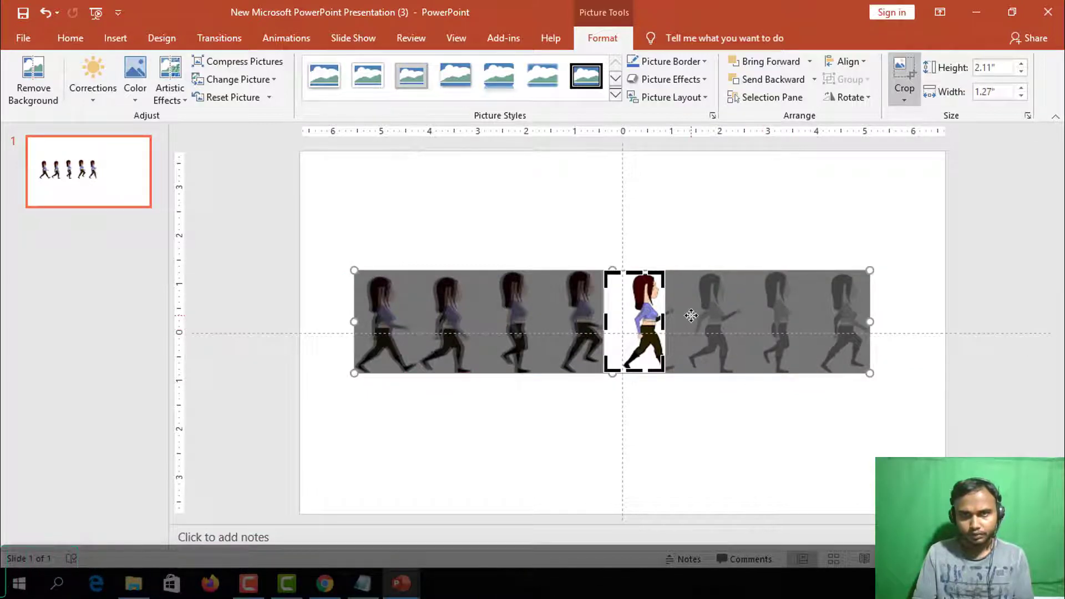
pyautogui.moveTo(690, 315); pyautogui.dragTo(686, 313)
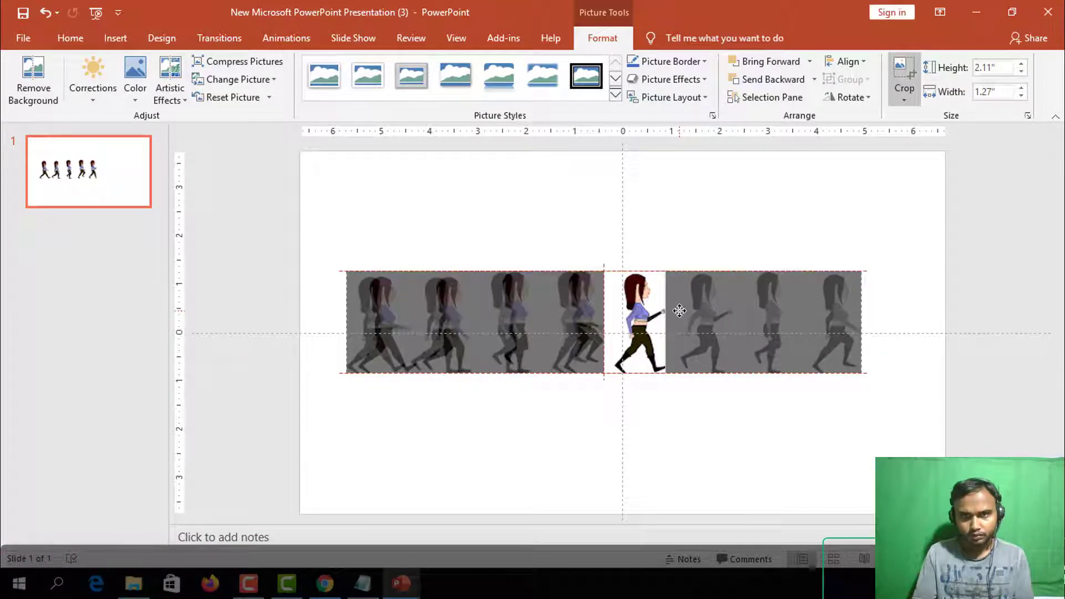
pyautogui.click(738, 423)
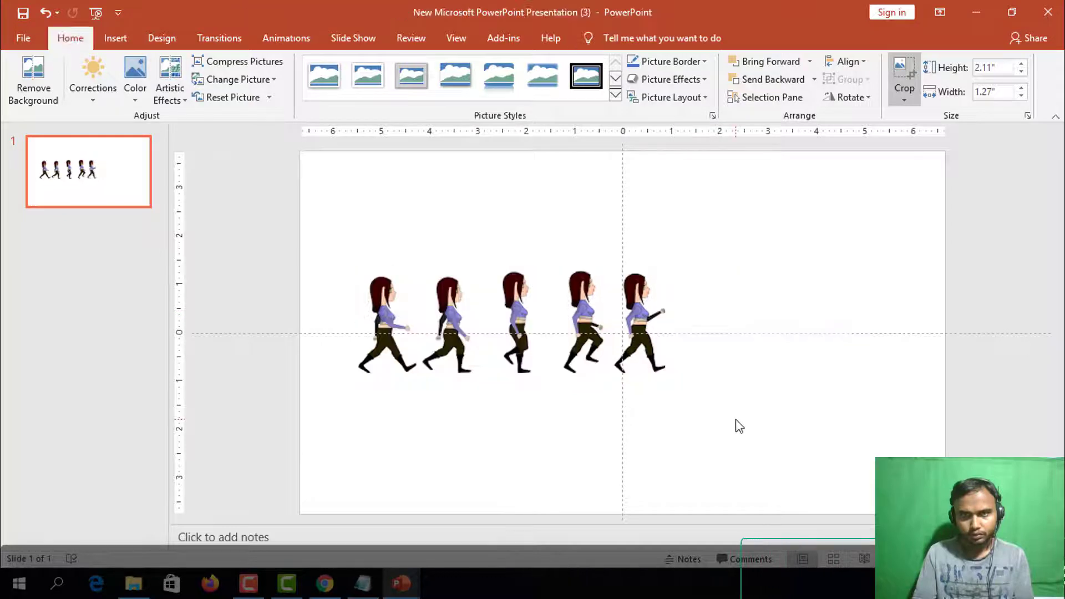
# Paste a copy of the fifth girl and place it on the right as the sixth
pyautogui.click(659, 344)
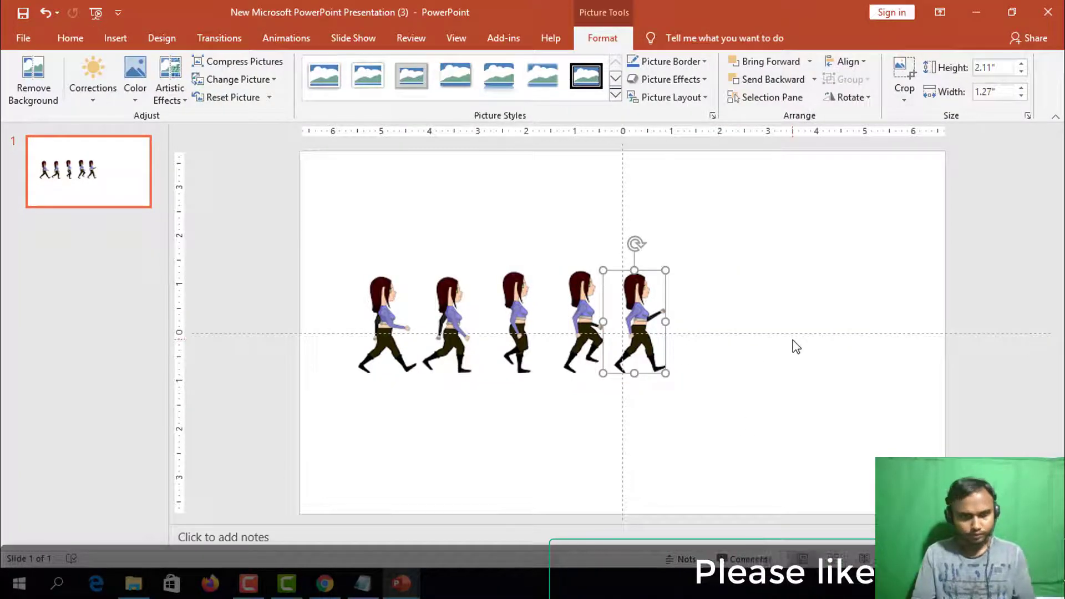
pyautogui.hotkey('ctrl', 'v')
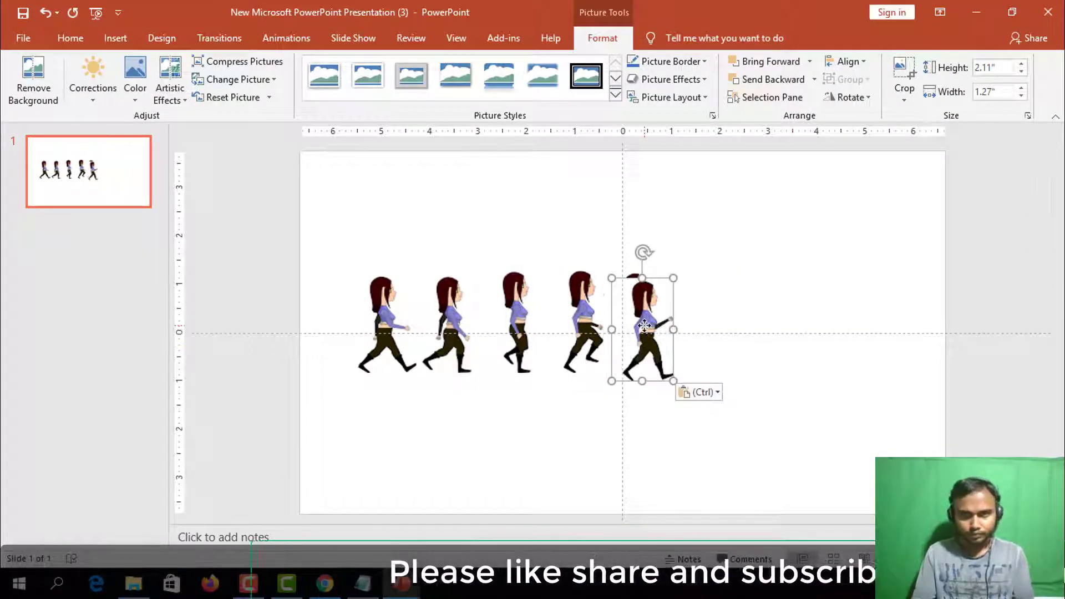
pyautogui.moveTo(634, 316); pyautogui.dragTo(700, 316)
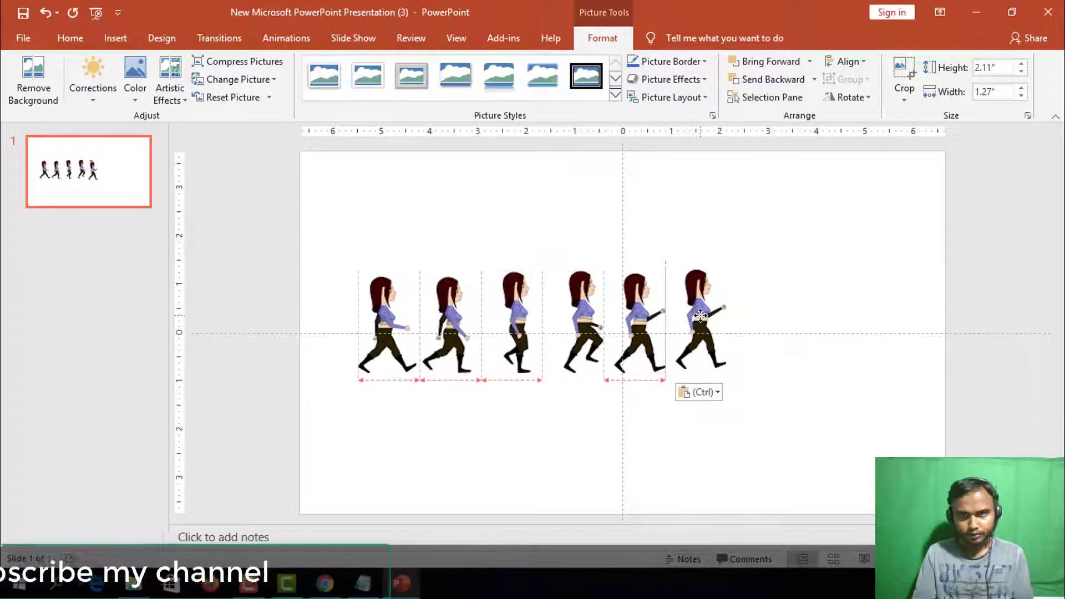
# Recrop the sixth girl to show the next walking pose
pyautogui.click(906, 72)
pyautogui.moveTo(771, 312); pyautogui.dragTo(713, 315)
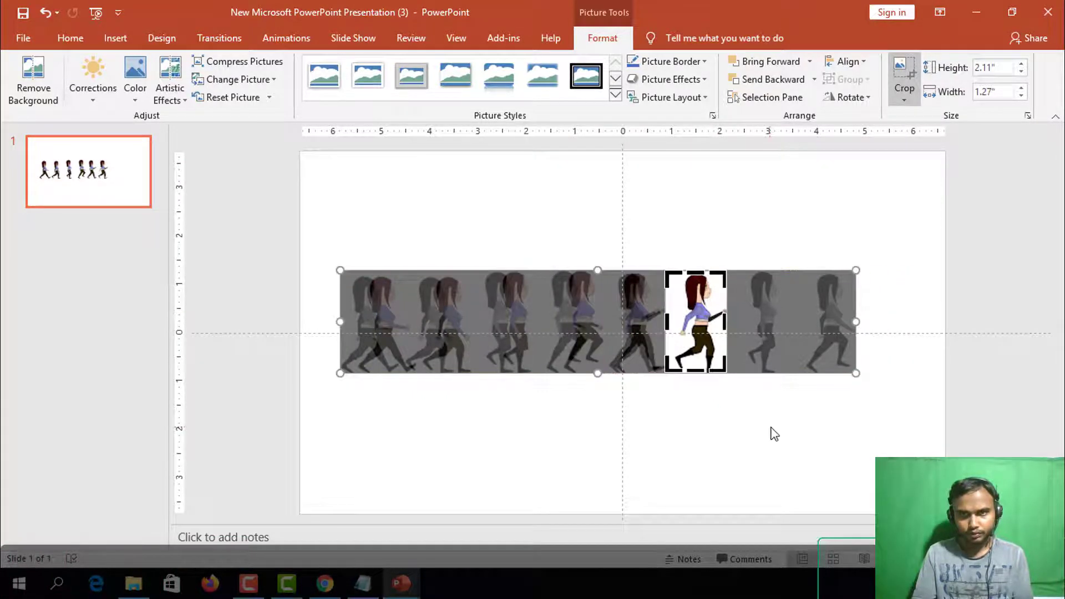
pyautogui.click(875, 318)
pyautogui.click(704, 322)
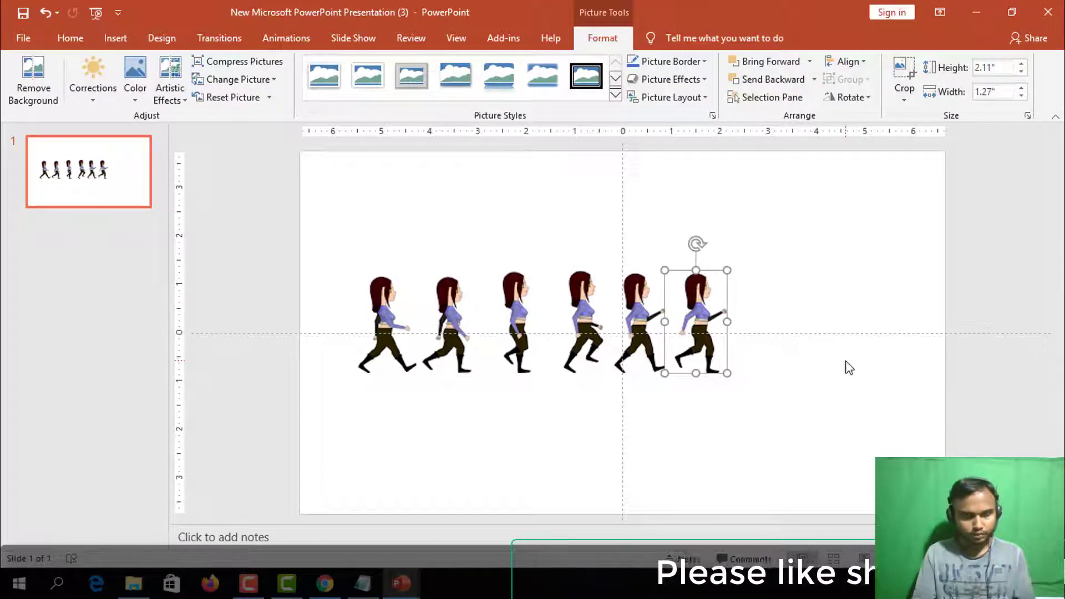
# Paste a seventh girl to the right and recrop her to the following walking pose
pyautogui.hotkey('ctrl', 'v')
pyautogui.moveTo(698, 319); pyautogui.dragTo(762, 314)
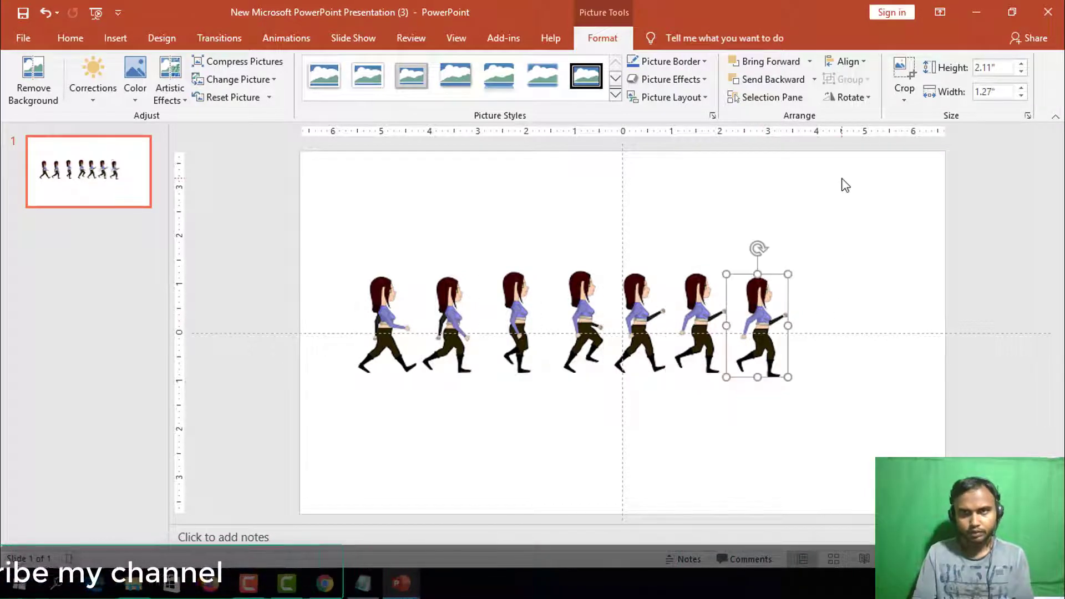
pyautogui.click(903, 71)
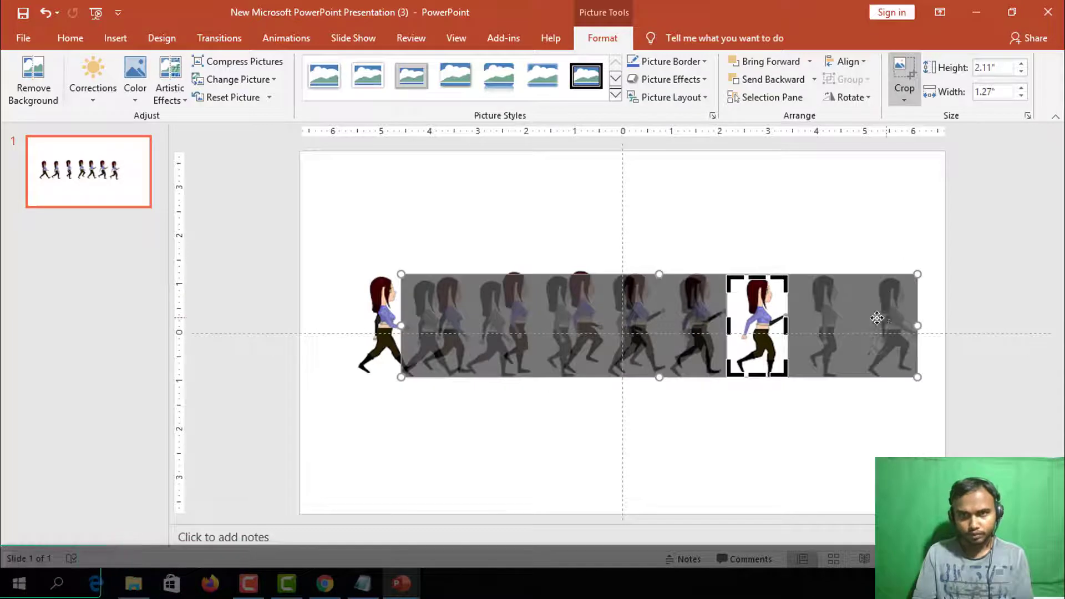
pyautogui.moveTo(877, 317); pyautogui.dragTo(822, 314)
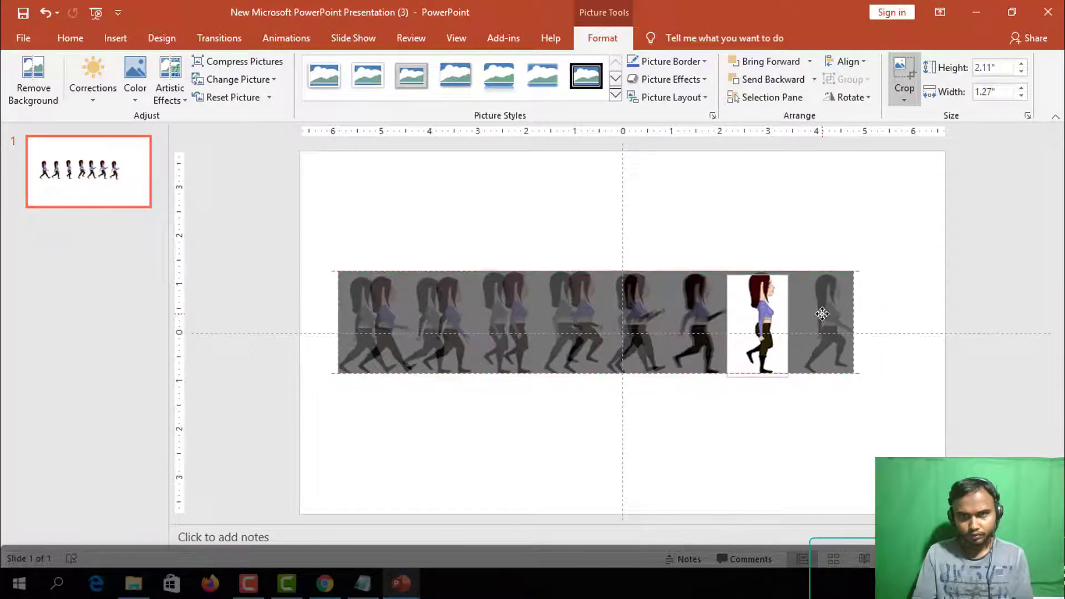
pyautogui.click(825, 410)
pyautogui.click(769, 322)
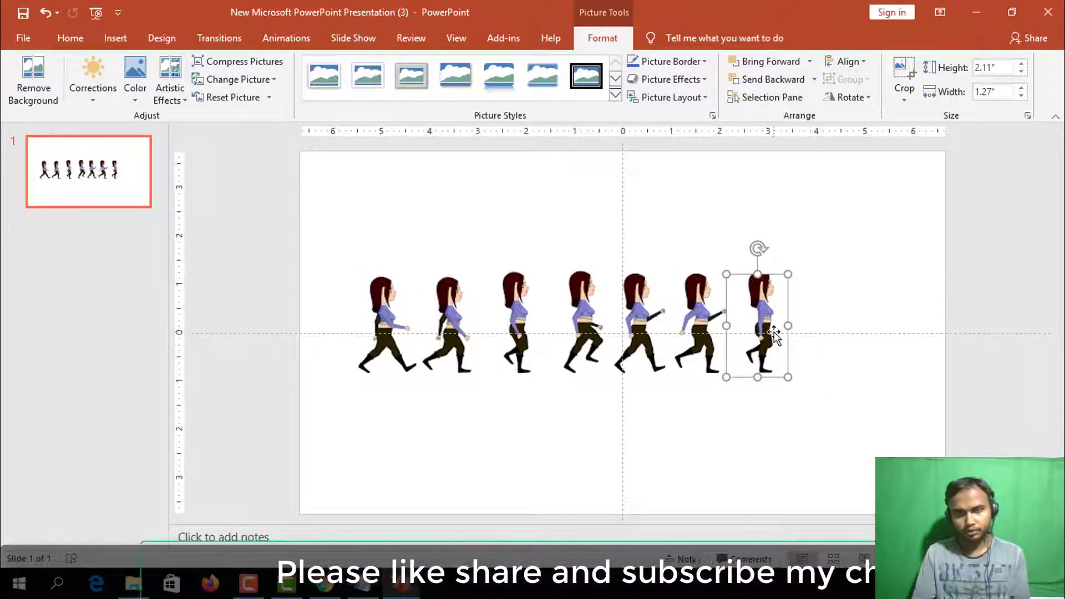
# Copy the seventh girl and drop the eighth copy at the right end of the row
pyautogui.hotkey('ctrl', 'c')
pyautogui.hotkey('ctrl', 'v')
pyautogui.moveTo(774, 329); pyautogui.dragTo(804, 324)
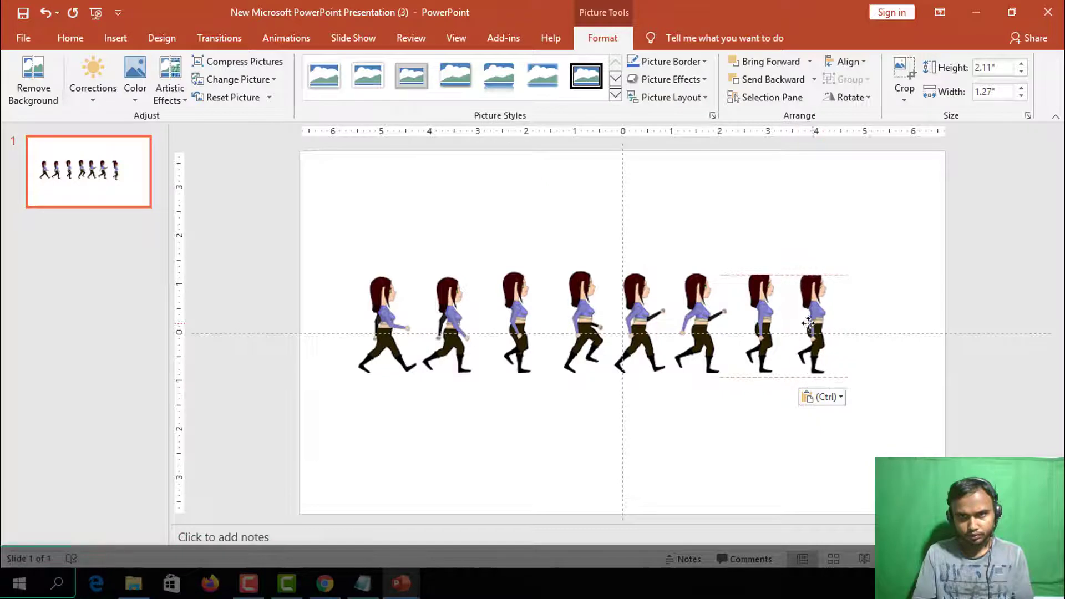
pyautogui.moveTo(842, 323); pyautogui.dragTo(844, 323)
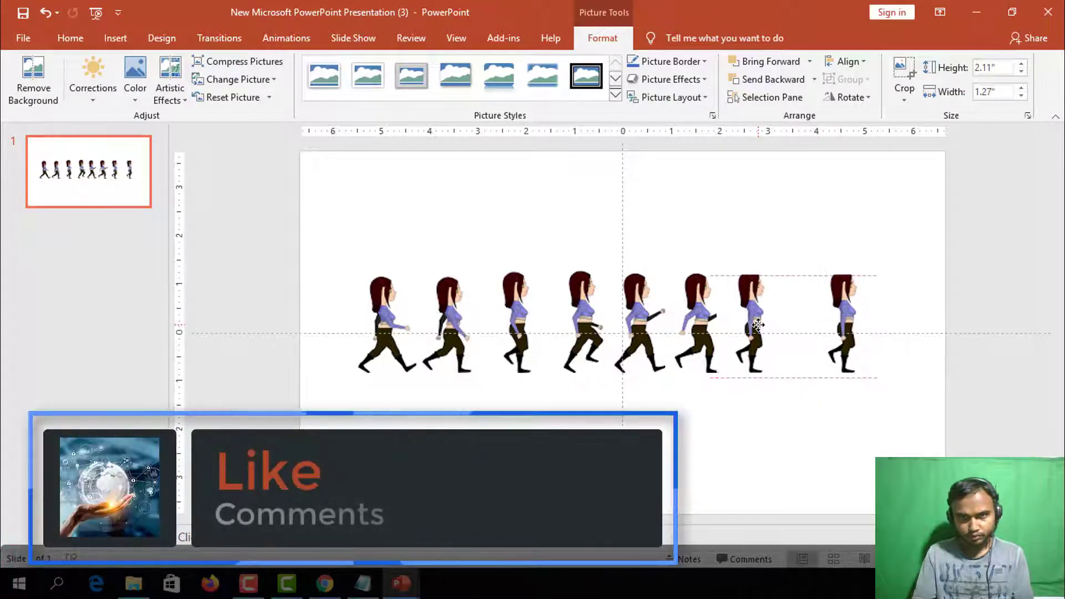
# Nudge the sixth and seventh girls so all eight are evenly spaced and aligned
pyautogui.moveTo(768, 328); pyautogui.dragTo(753, 321)
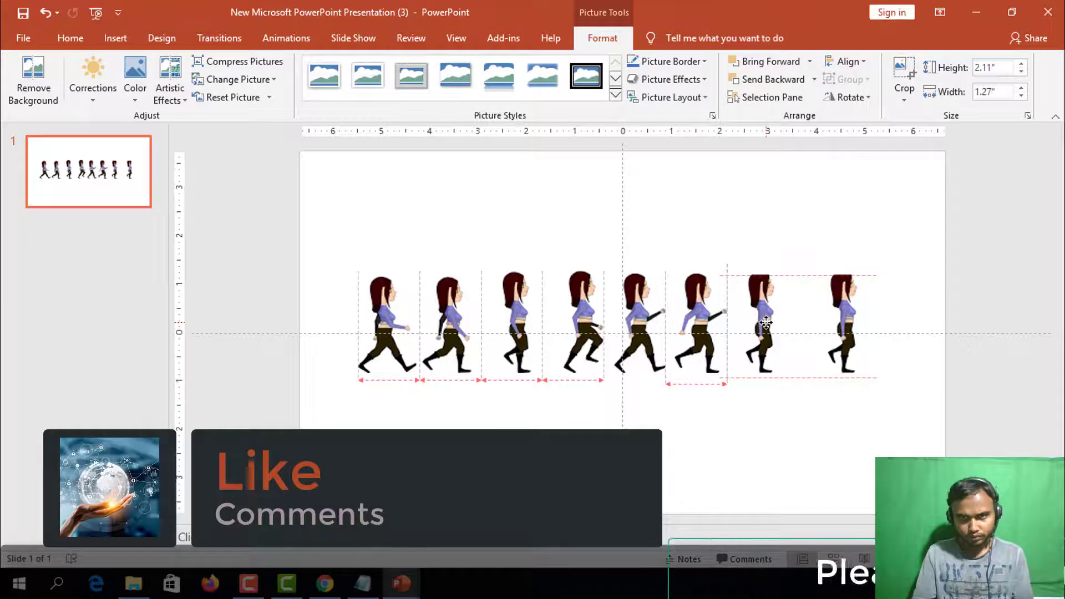
pyautogui.moveTo(705, 315); pyautogui.dragTo(705, 312)
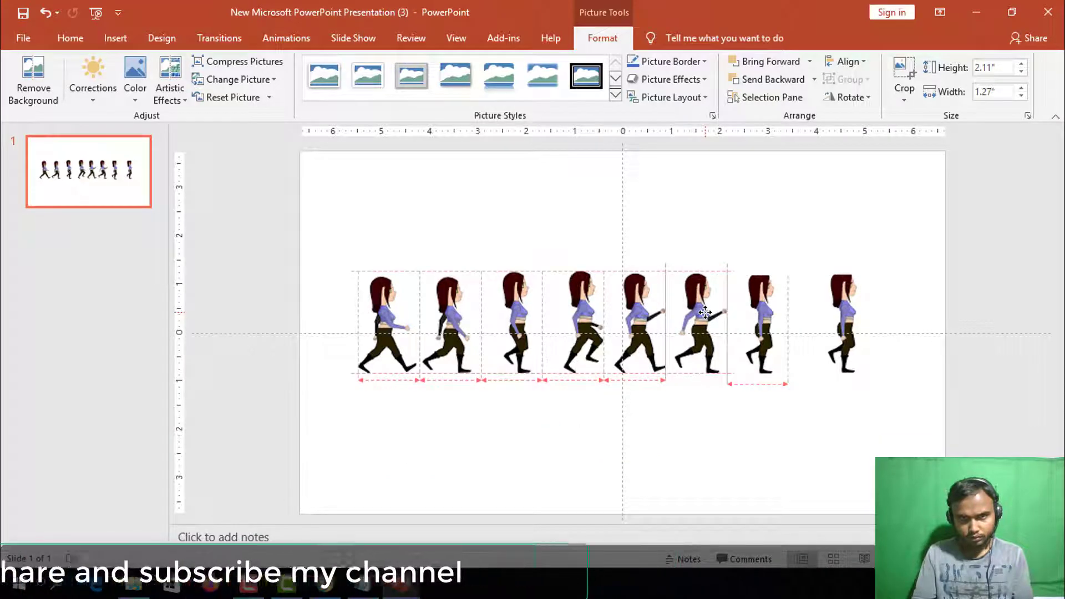
pyautogui.moveTo(760, 318); pyautogui.dragTo(760, 314)
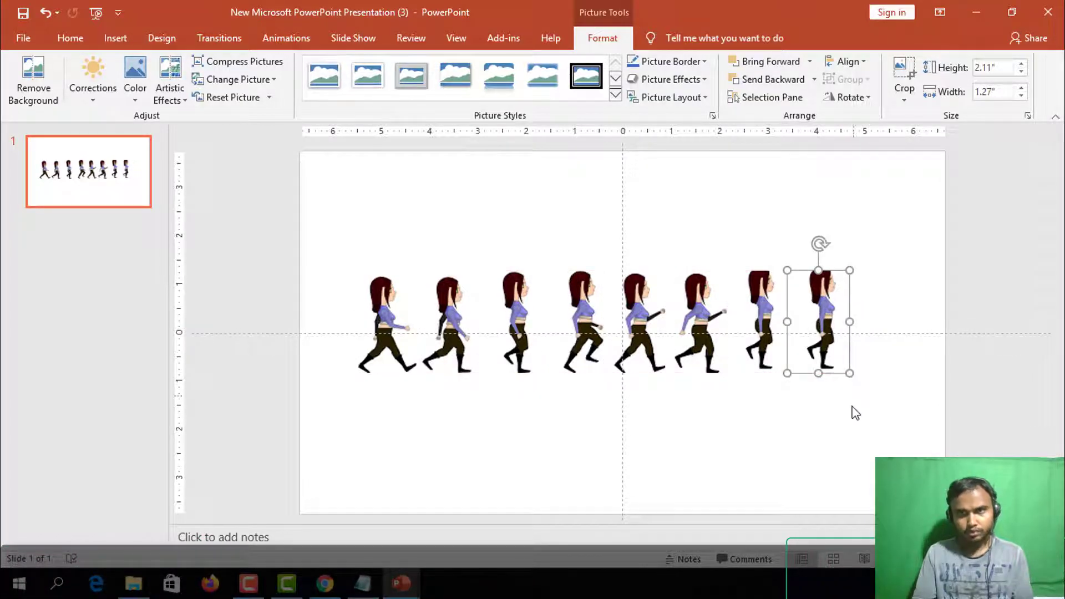
# Shift the eighth girl's crop to the final walking pose, aligned with the others
pyautogui.click(904, 78)
pyautogui.moveTo(900, 319)
pyautogui.mouseDown()
pyautogui.moveTo(822, 317)
pyautogui.moveTo(838, 315)
pyautogui.mouseUp()
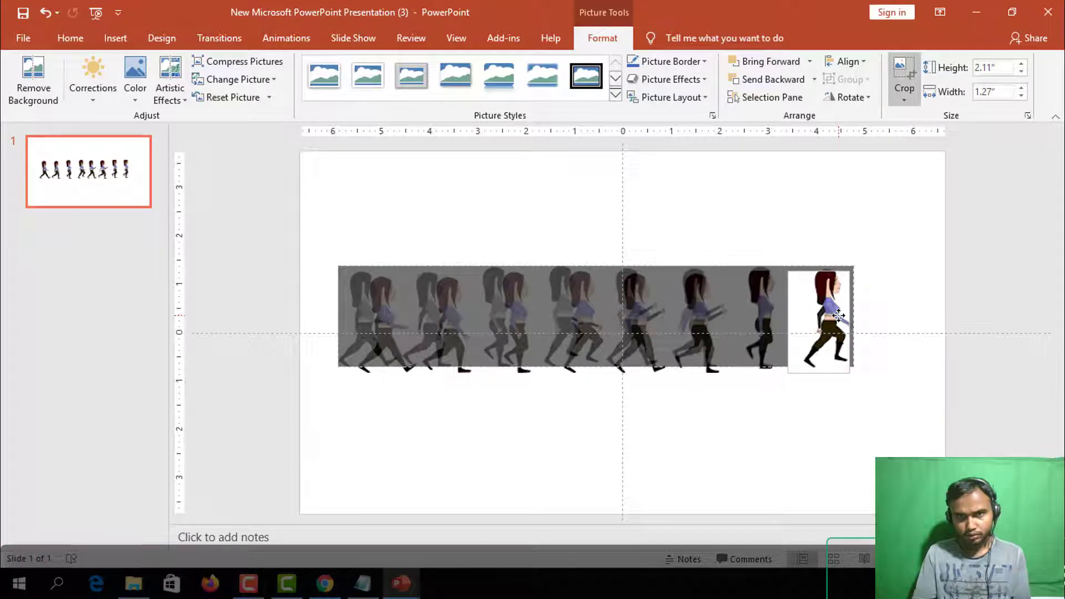
pyautogui.moveTo(839, 314); pyautogui.dragTo(833, 320)
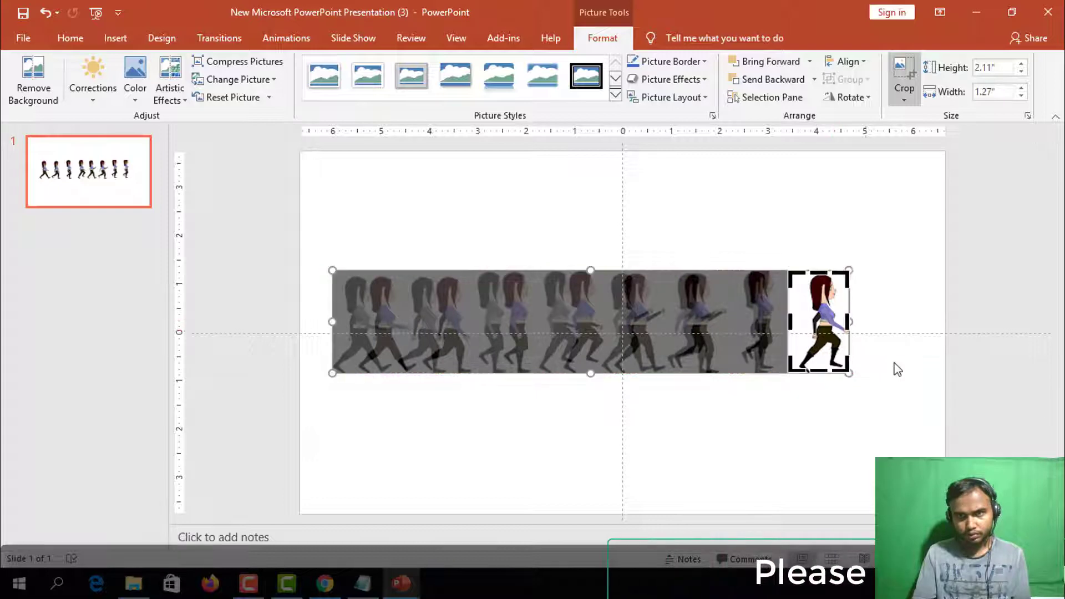
pyautogui.click(938, 420)
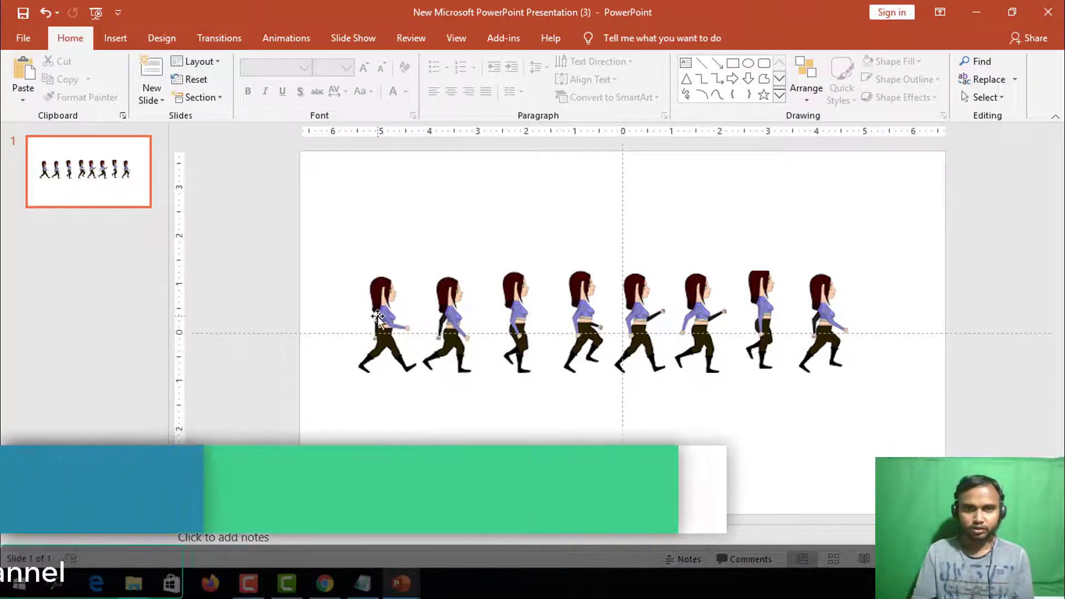
# Check each of the eight walking figures in turn, then bring up the Animations ribbon
pyautogui.click(388, 344)
pyautogui.click(345, 309)
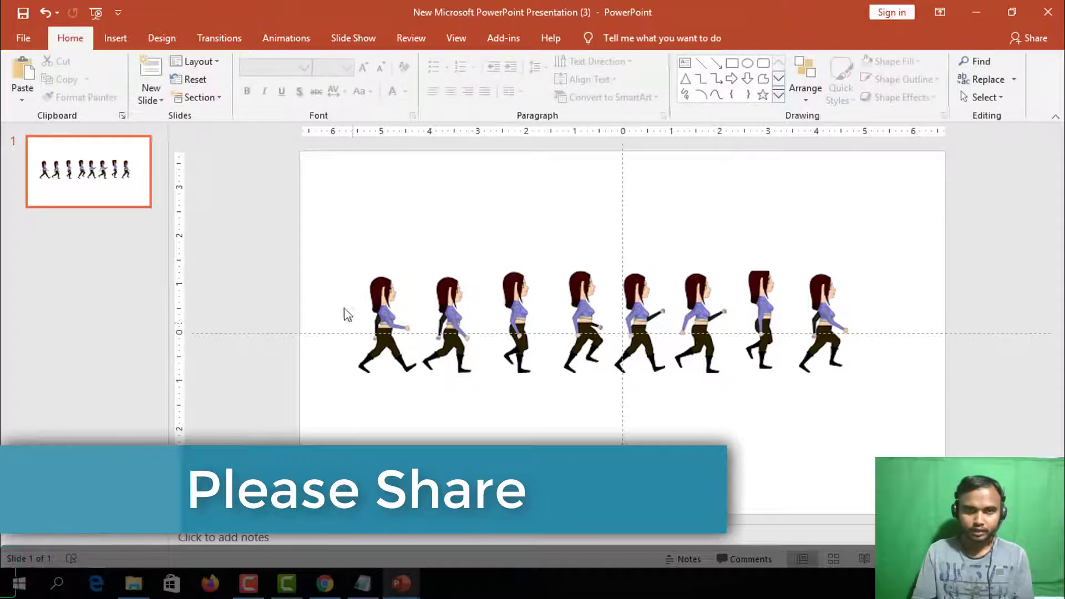
pyautogui.click(400, 328)
pyautogui.click(523, 325)
pyautogui.click(583, 328)
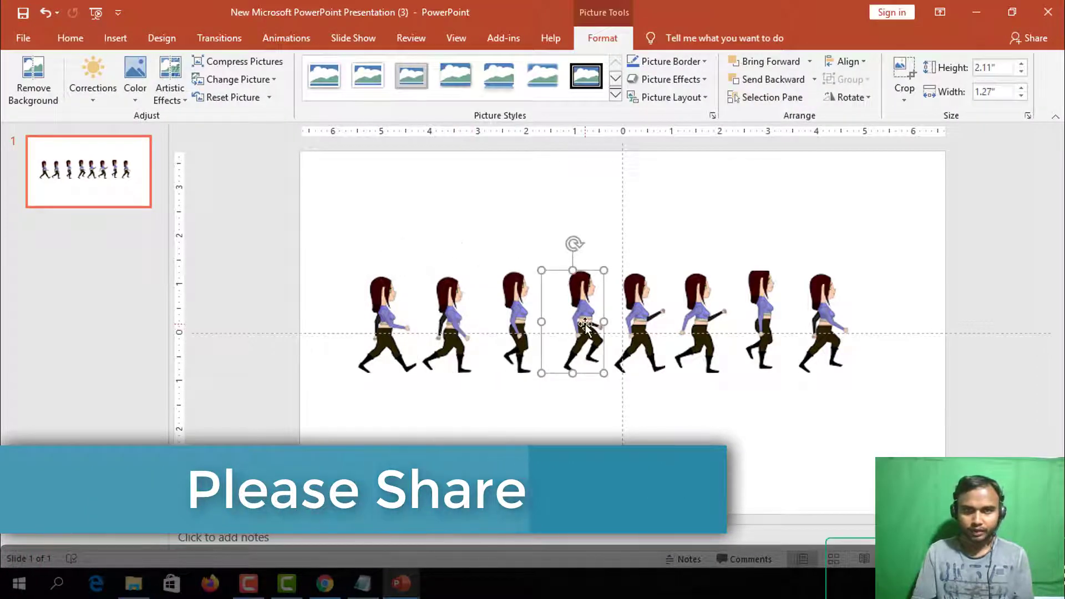
pyautogui.click(638, 327)
pyautogui.click(698, 328)
pyautogui.click(763, 320)
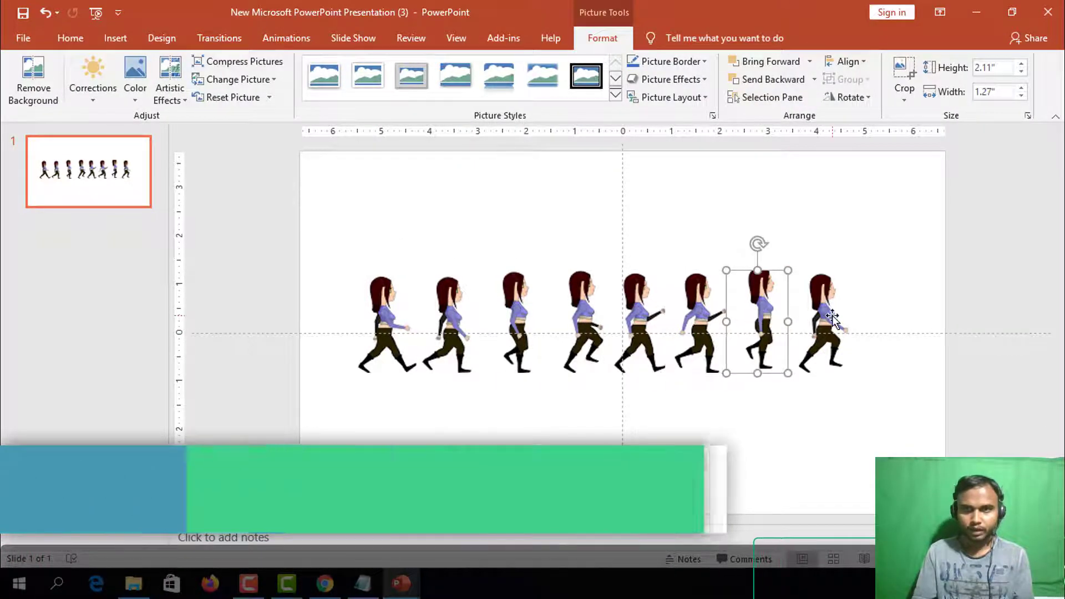
pyautogui.click(821, 327)
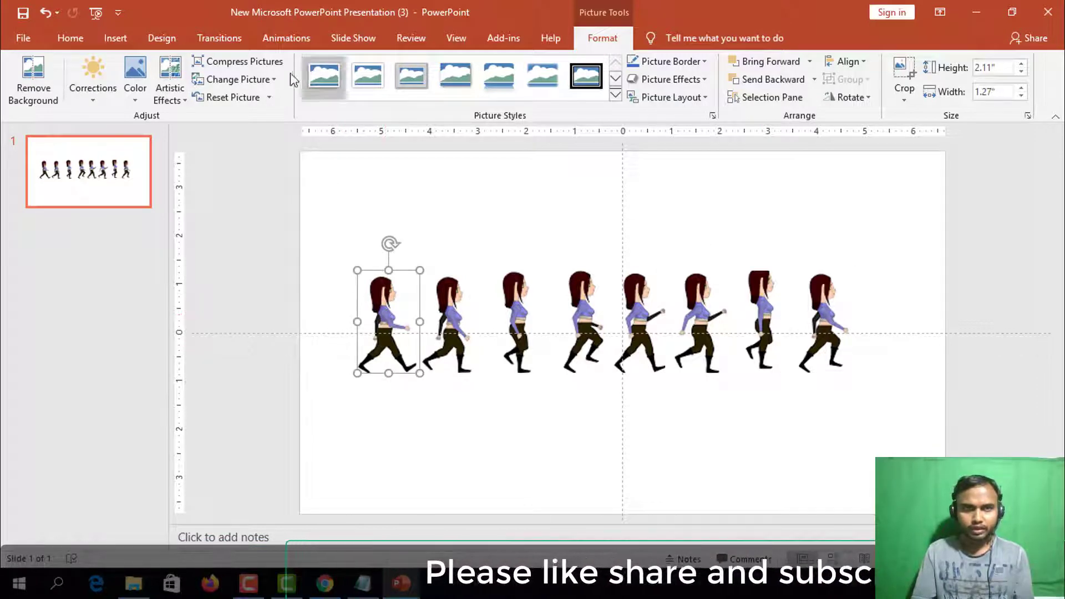
pyautogui.click(277, 38)
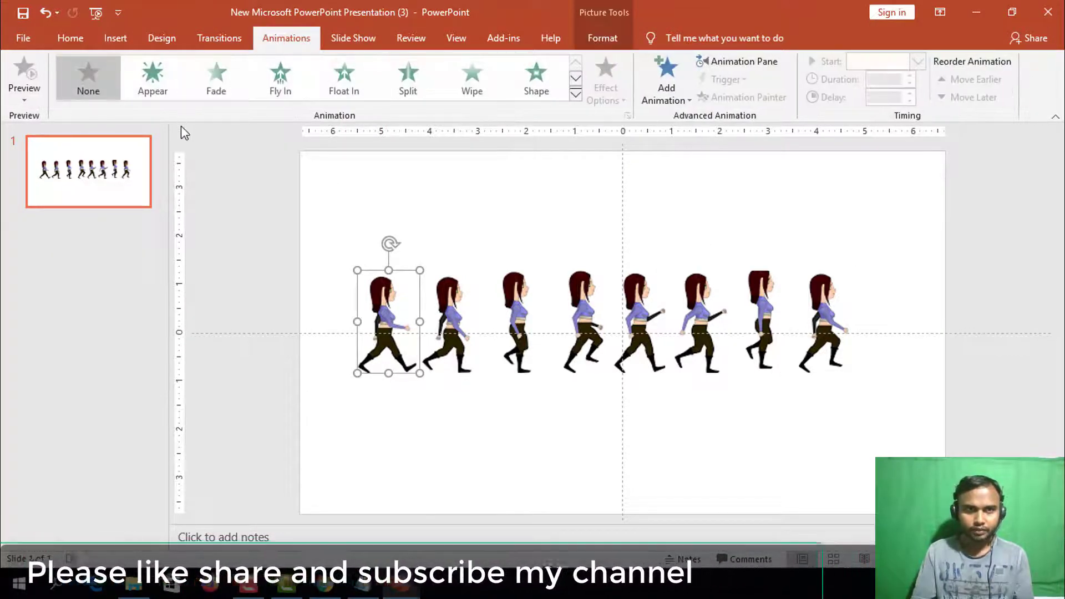
# Give the first girl an Appear entrance plus a Disappear exit, and show the Animation Pane
pyautogui.click(161, 78)
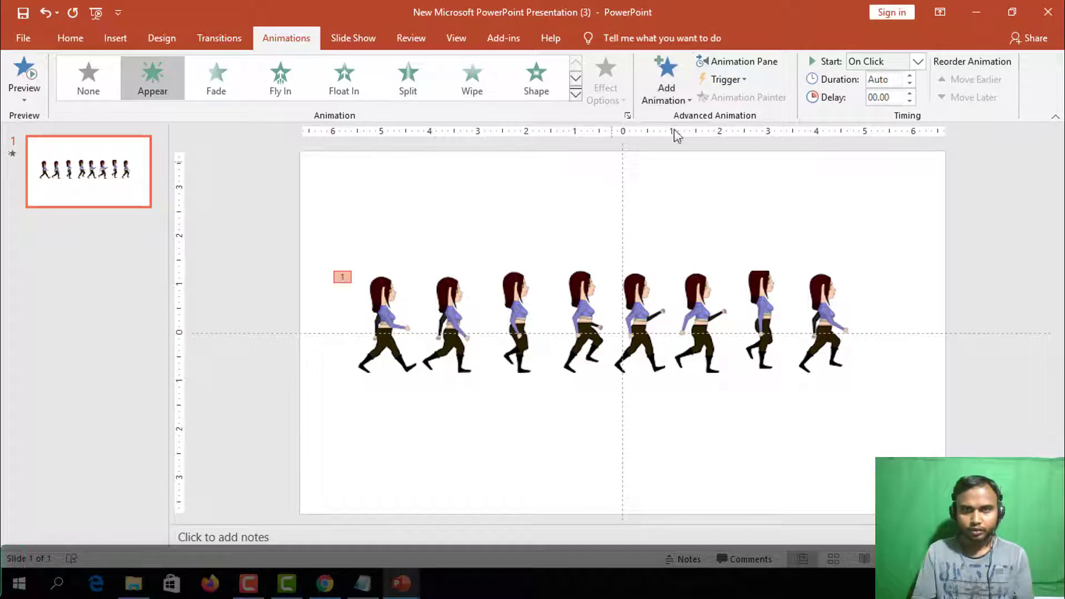
pyautogui.click(668, 89)
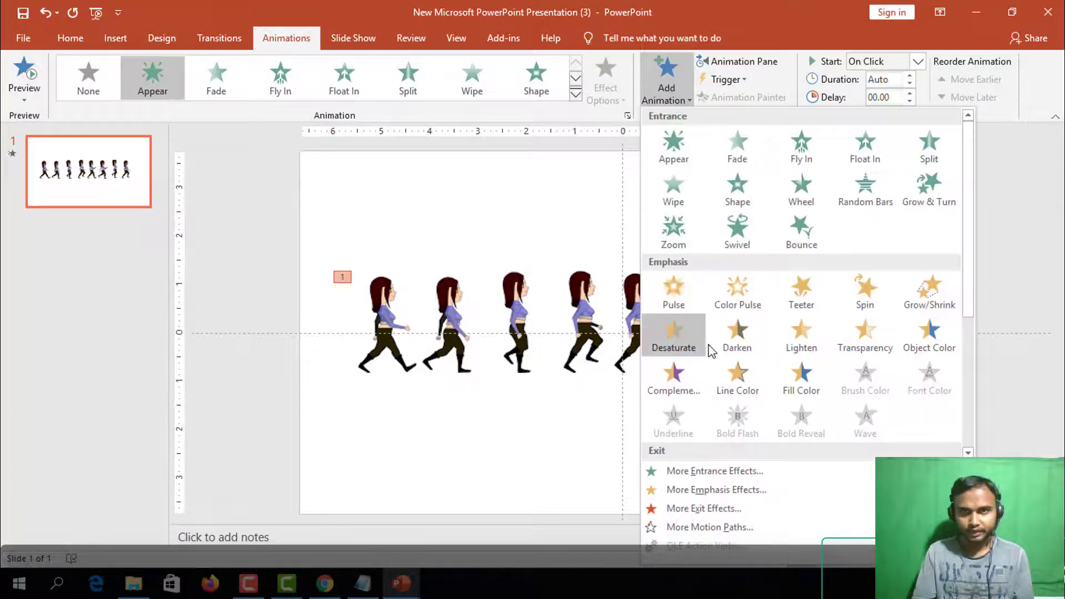
pyautogui.scroll(-5, 721, 355)
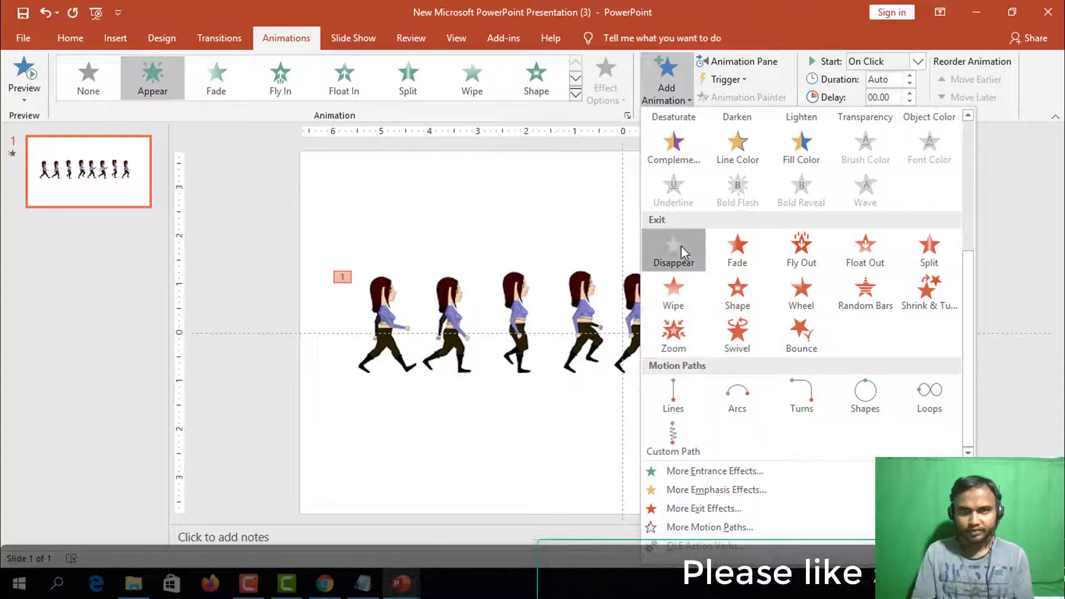
pyautogui.click(682, 245)
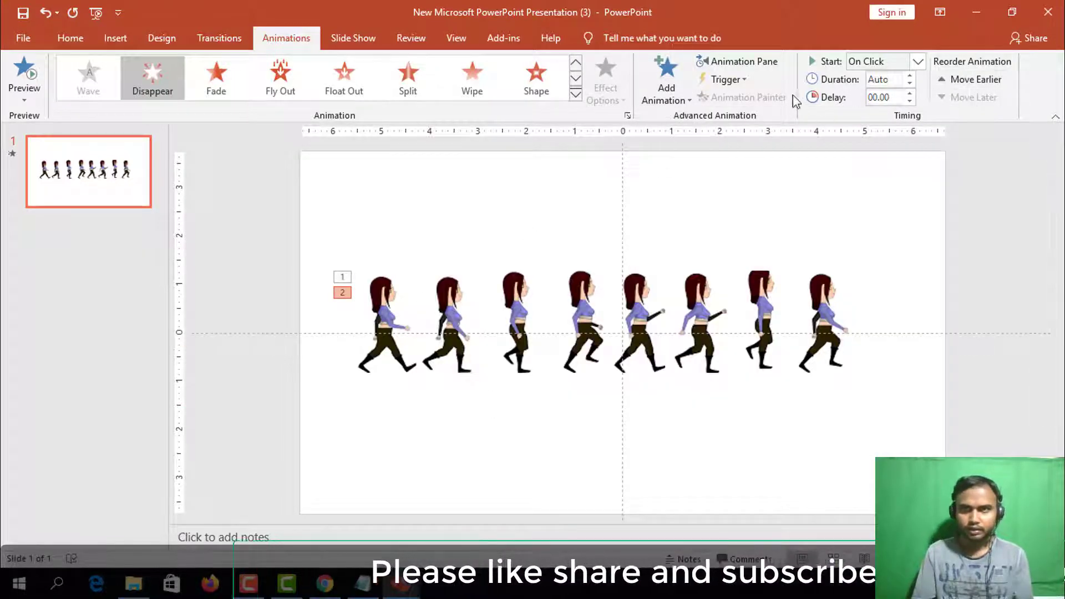
pyautogui.click(738, 61)
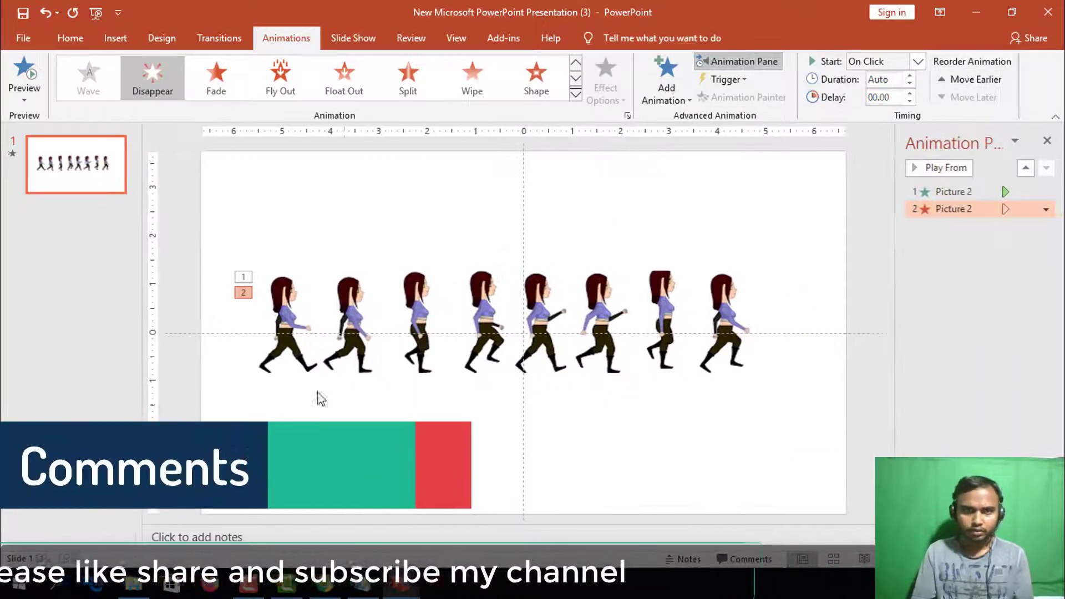
# Give the second walking figure an Appear entrance followed by a Disappear exit
pyautogui.click(354, 312)
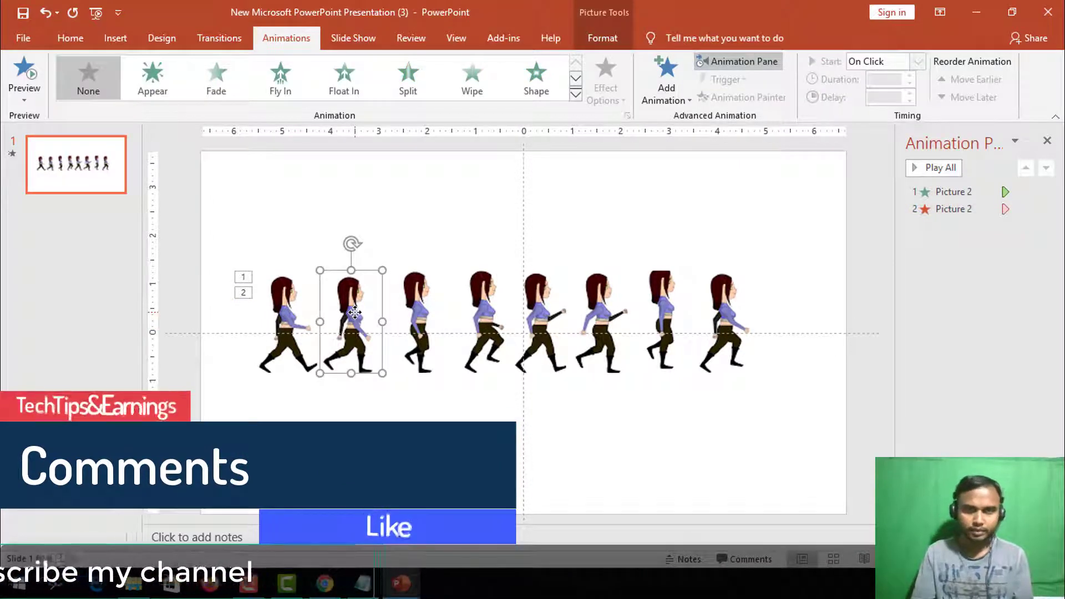
pyautogui.click(152, 79)
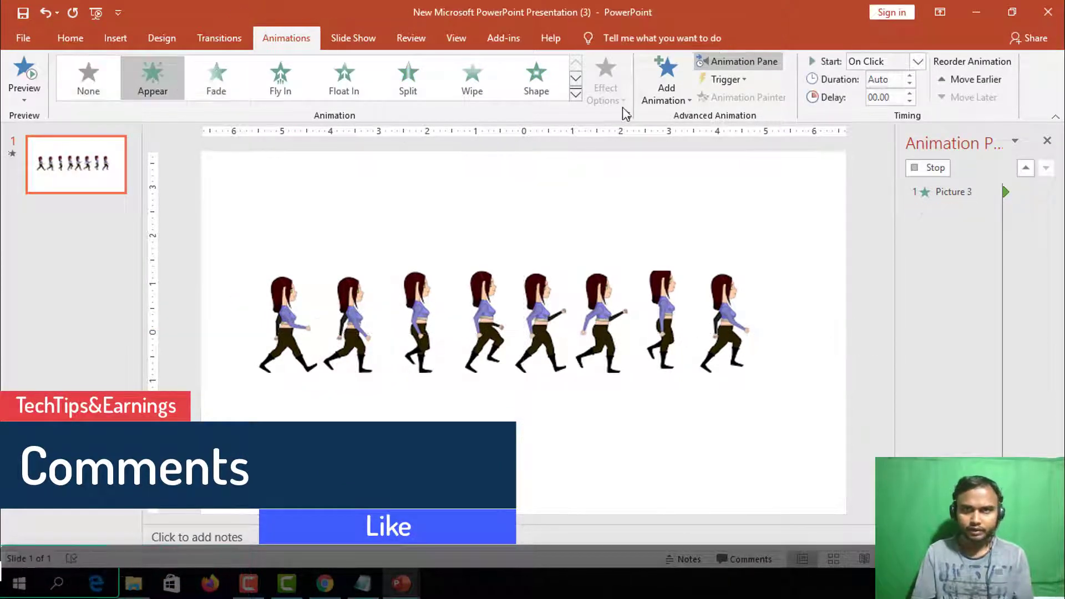
pyautogui.click(667, 82)
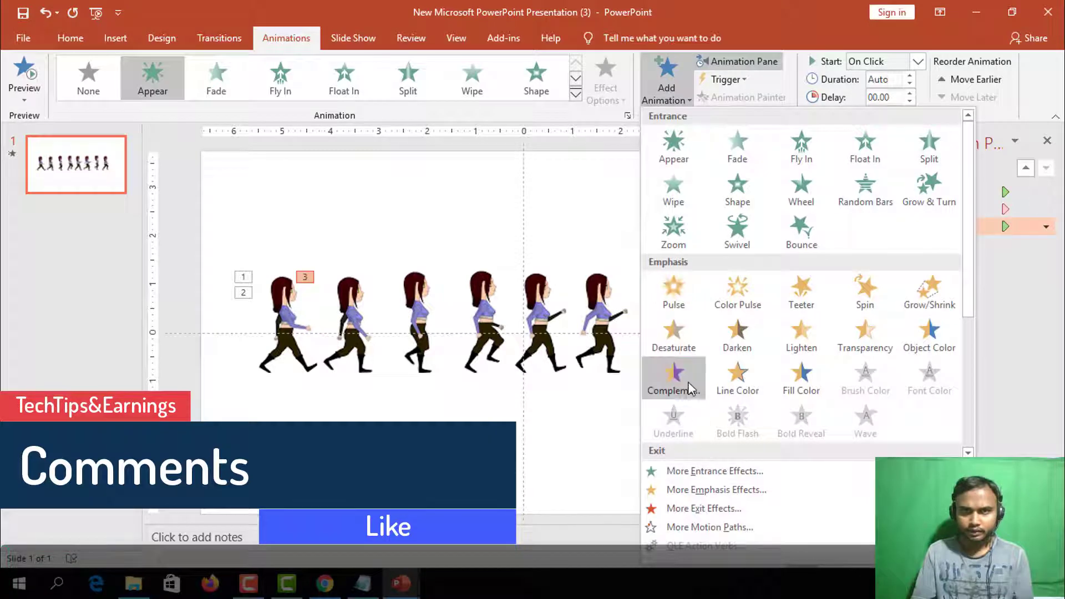
pyautogui.scroll(-5, 688, 381)
pyautogui.click(672, 244)
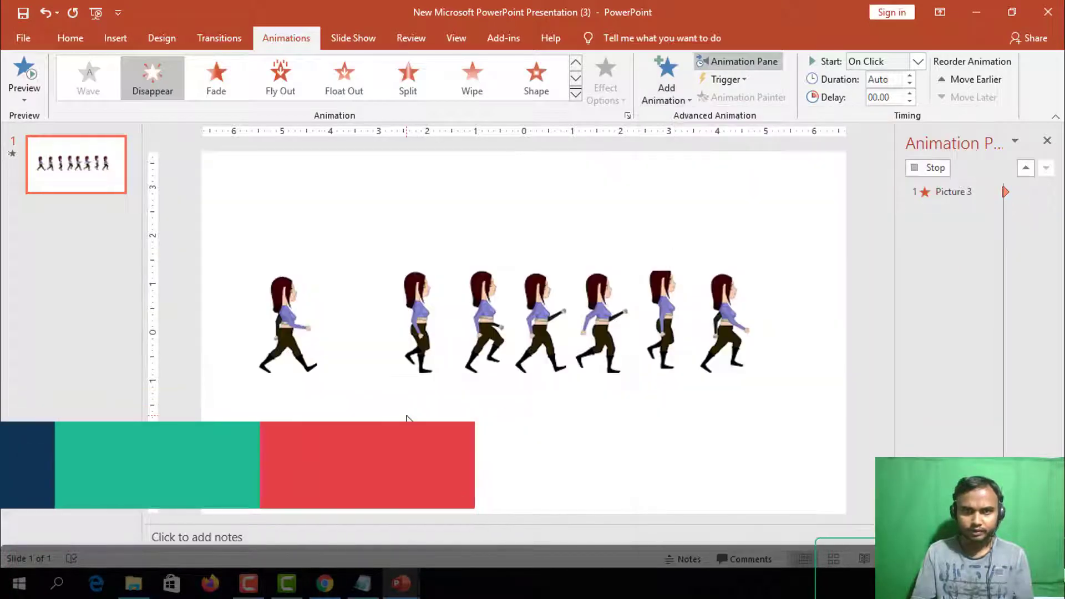
# Give the third walking figure an Appear entrance followed by a Disappear exit
pyautogui.click(420, 325)
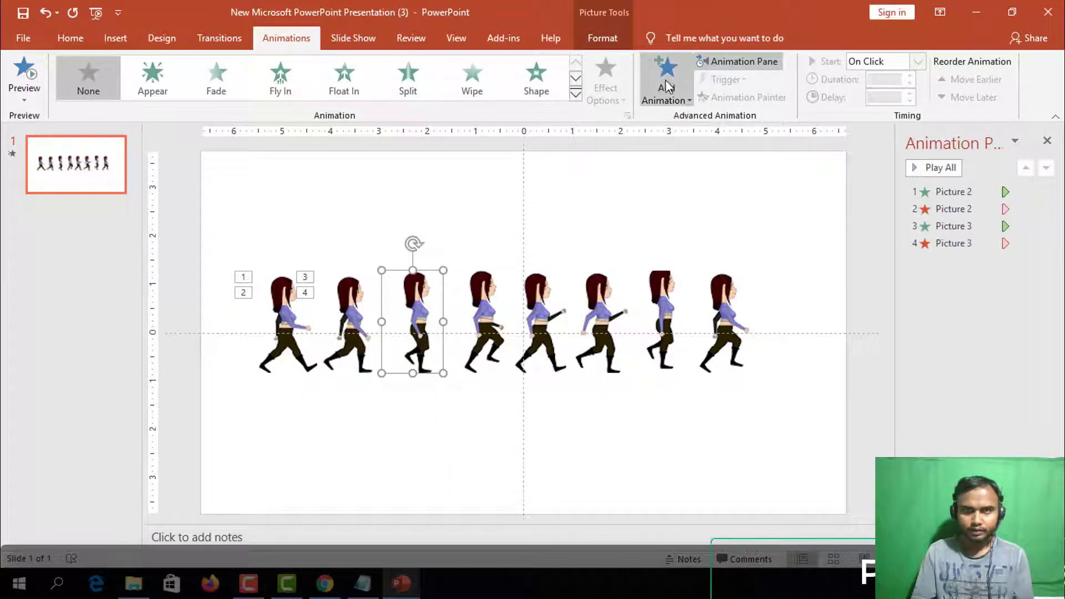
pyautogui.click(153, 78)
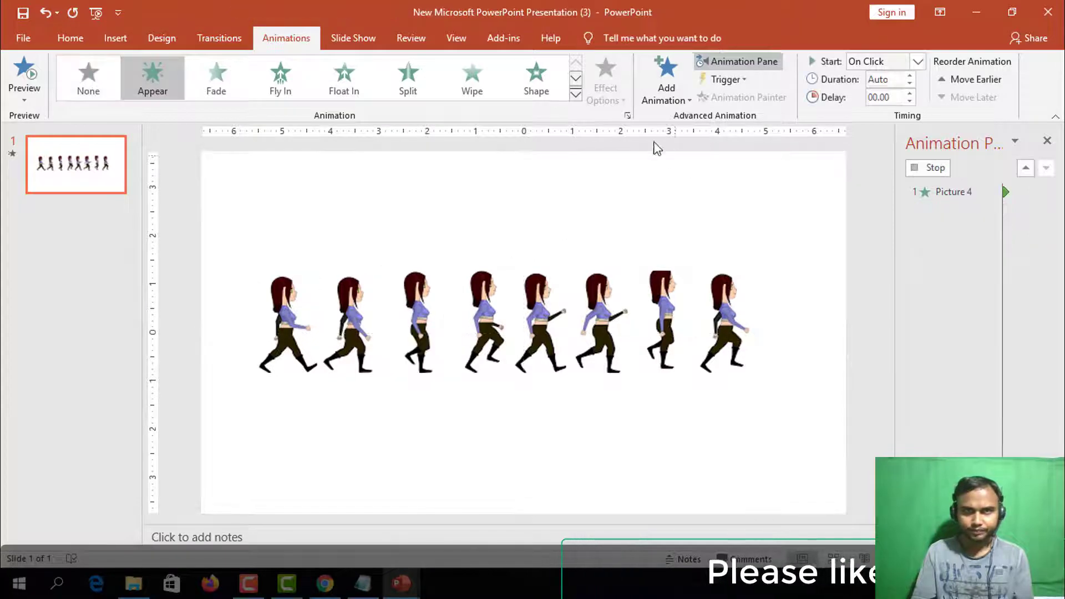
pyautogui.click(671, 100)
pyautogui.scroll(-5, 679, 322)
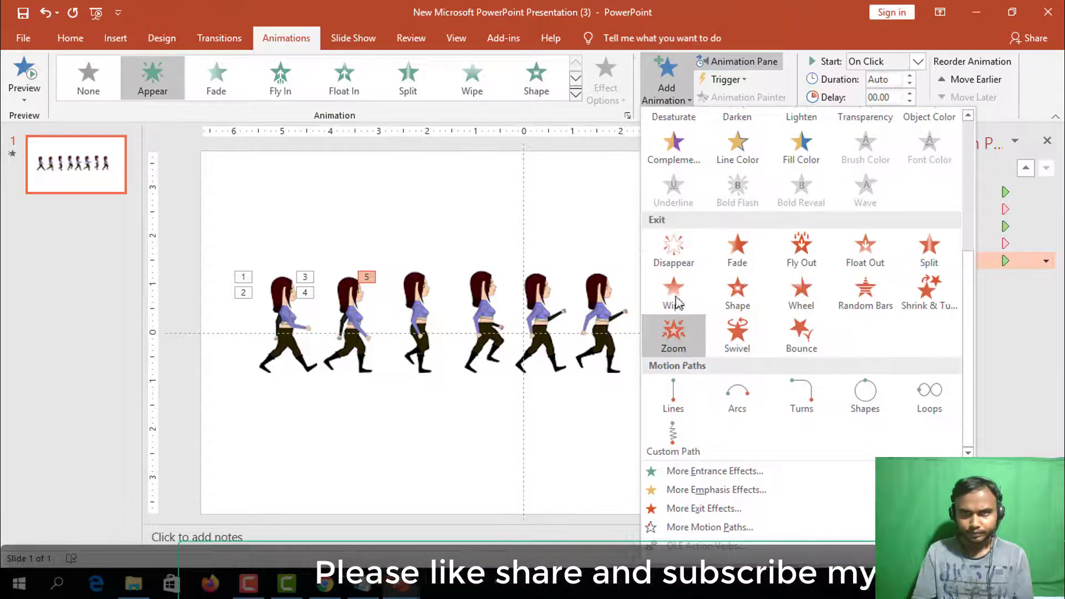
pyautogui.click(683, 250)
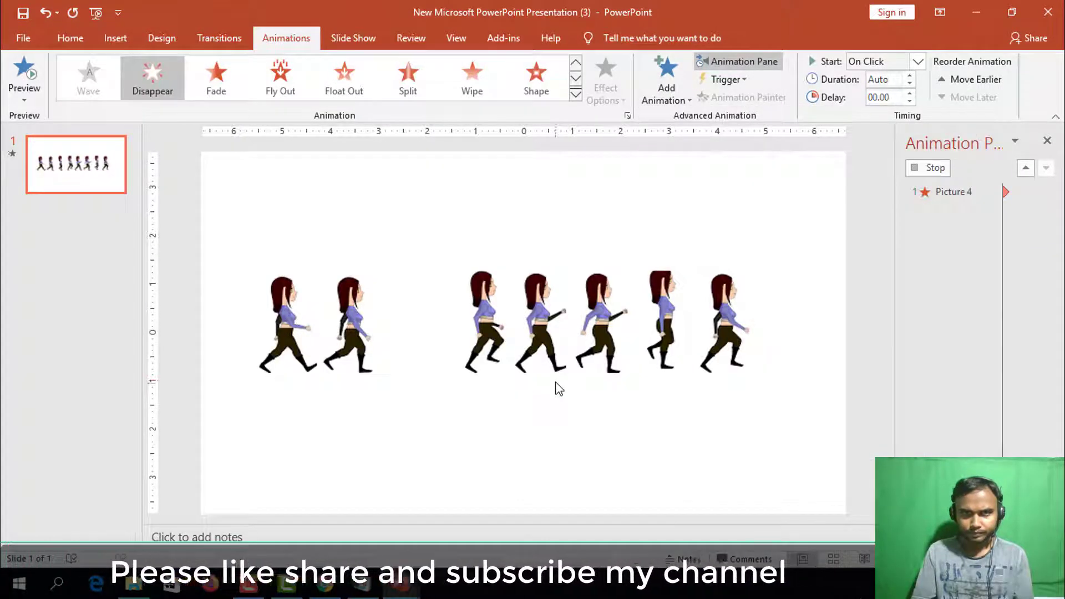
pyautogui.click(486, 327)
# Give the fourth and fifth figures Appear entrances, each followed by a Disappear exit
pyautogui.click(177, 91)
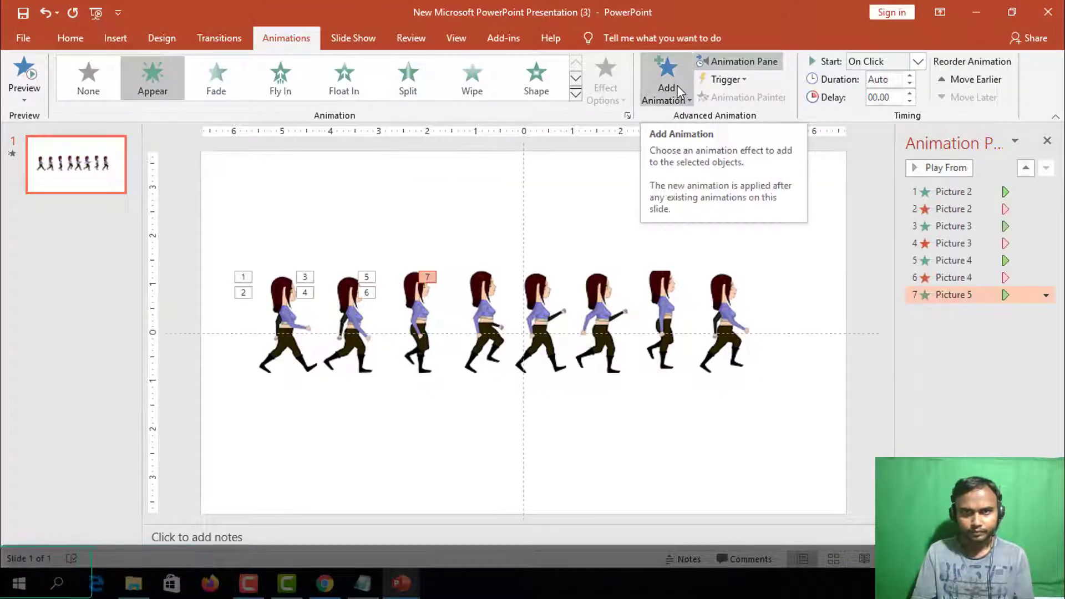
pyautogui.click(666, 83)
pyautogui.scroll(-3, 684, 358)
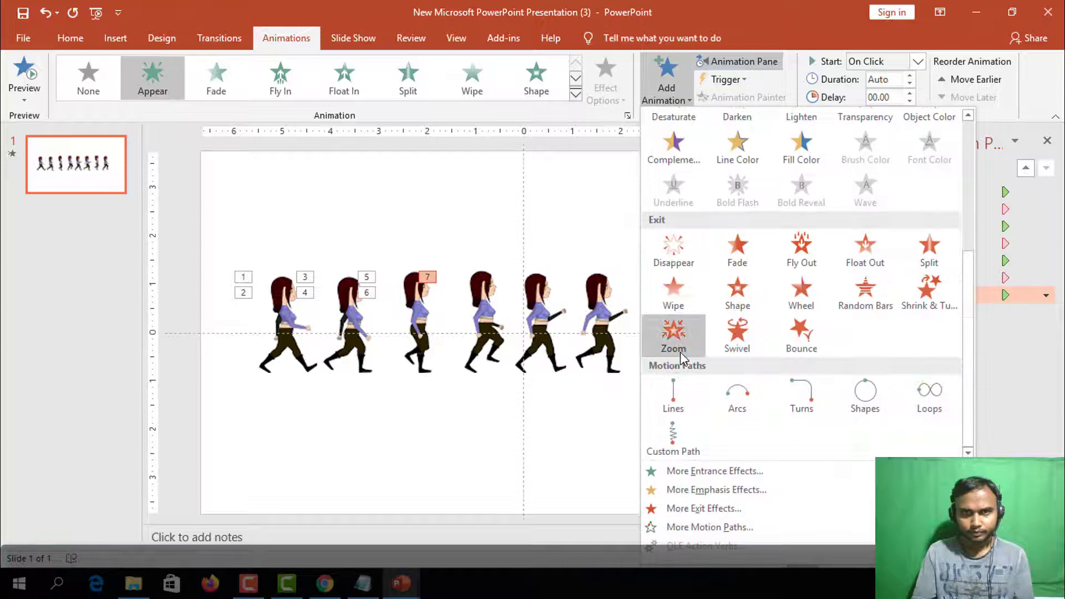
pyautogui.click(682, 262)
pyautogui.click(538, 327)
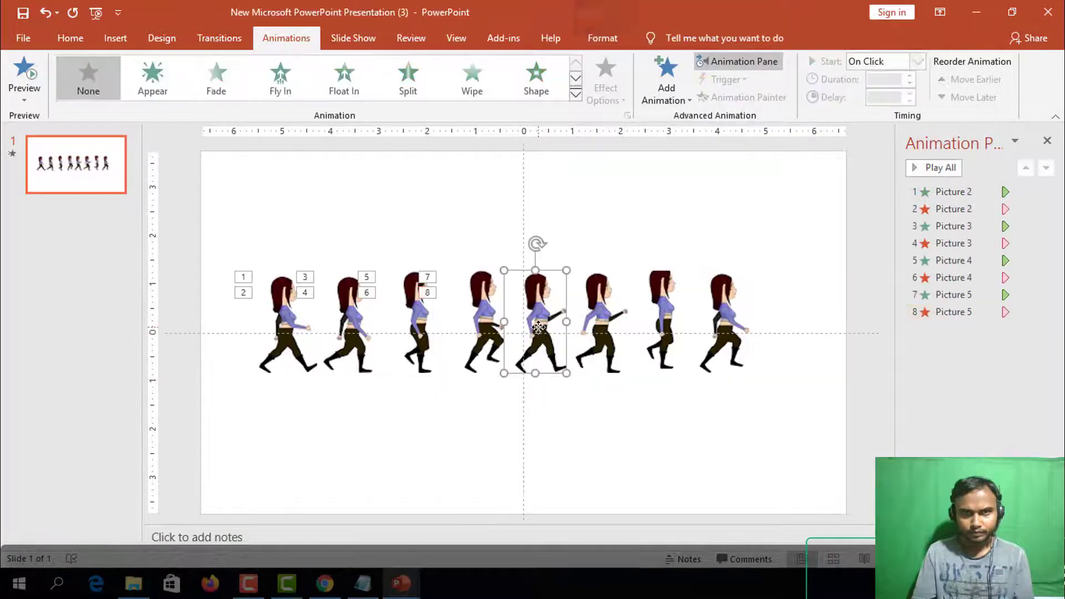
pyautogui.click(164, 81)
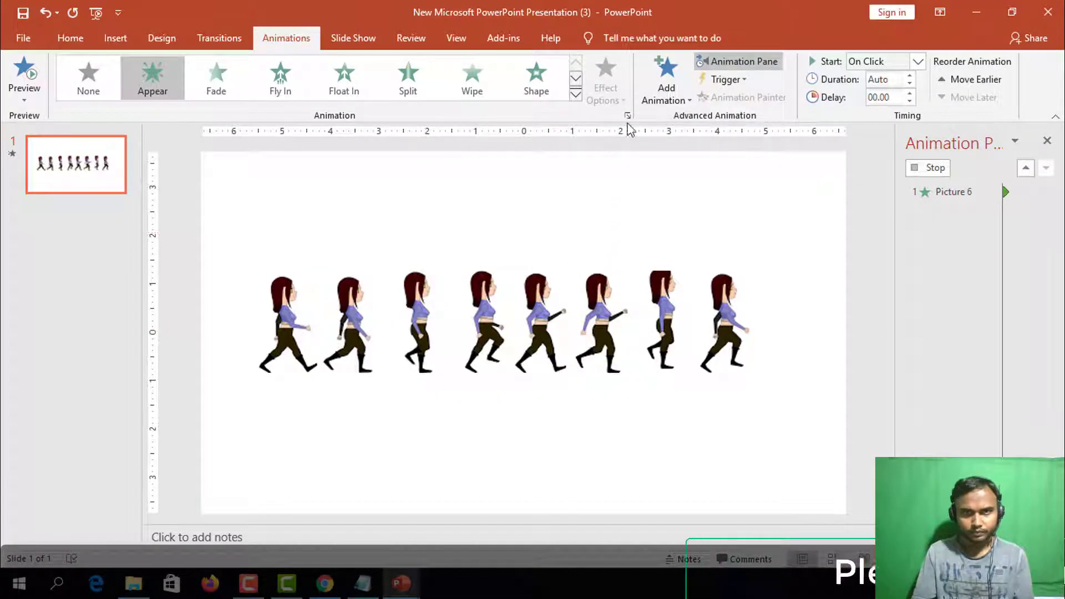
pyautogui.click(674, 89)
pyautogui.scroll(-4, 673, 303)
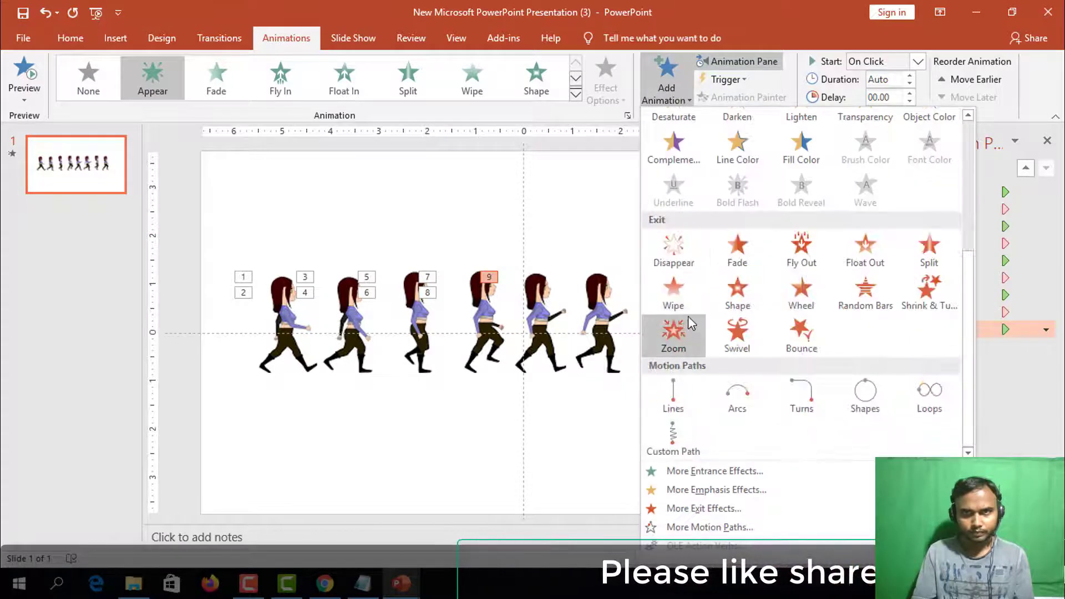
pyautogui.click(673, 245)
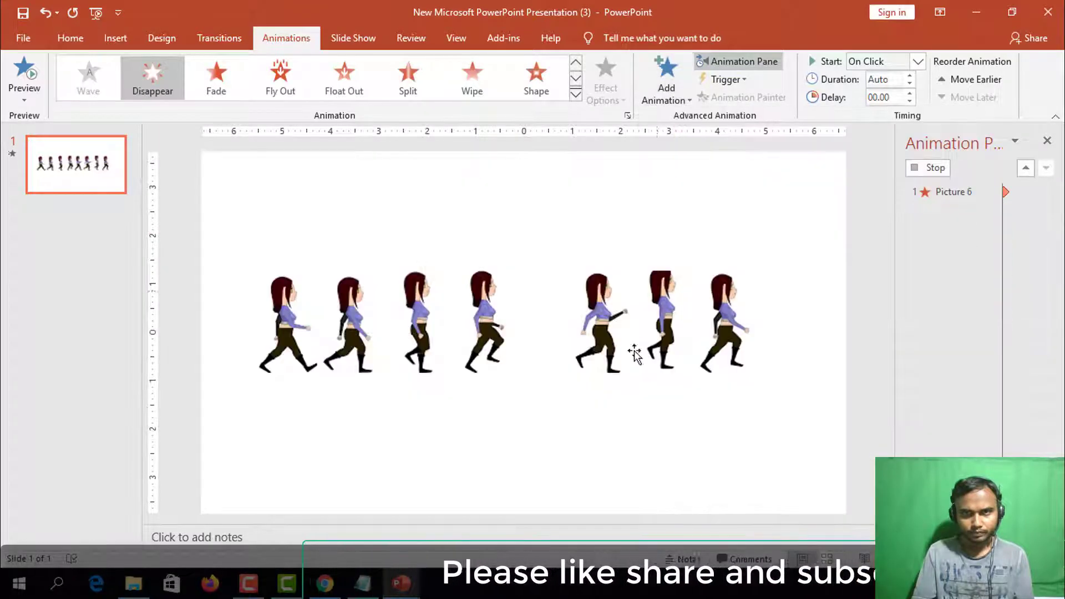
# Give the sixth and seventh figures Appear entrances, each followed by a Disappear exit
pyautogui.click(603, 347)
pyautogui.click(151, 78)
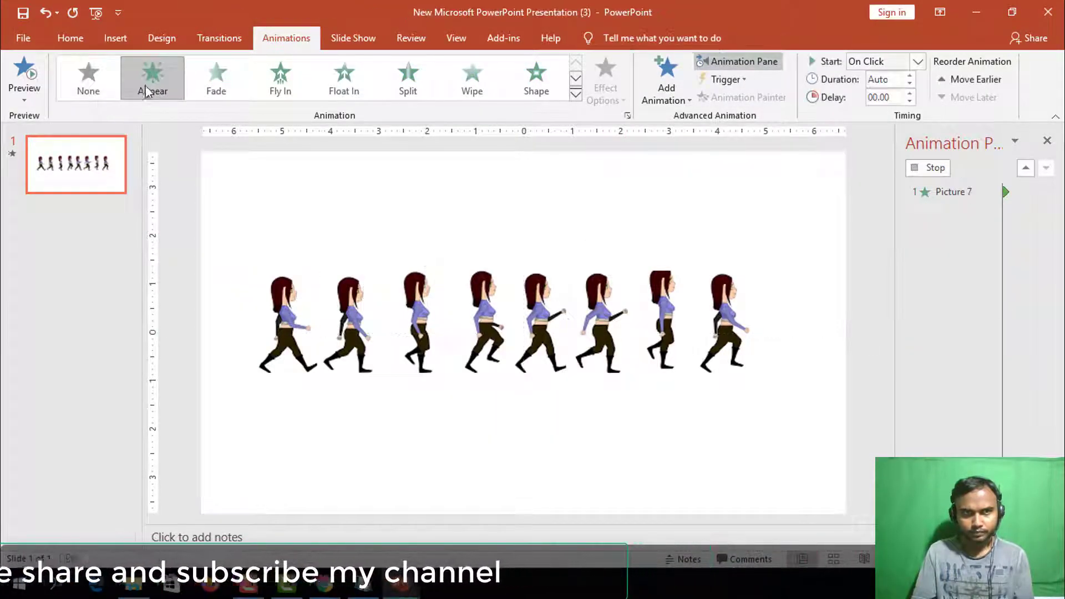
pyautogui.click(666, 78)
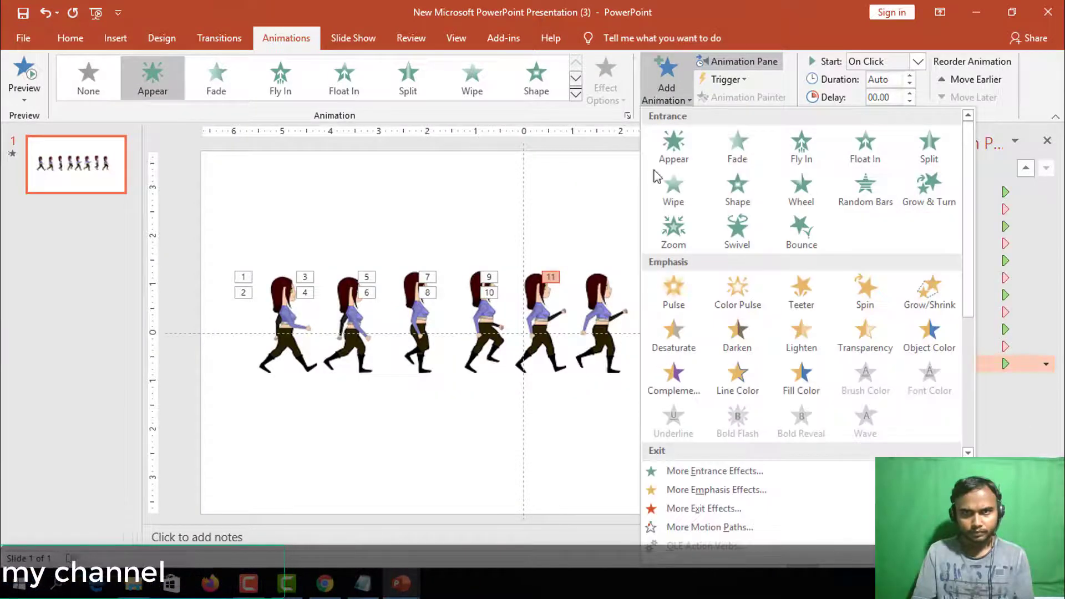
pyautogui.scroll(-4, 682, 311)
pyautogui.click(674, 247)
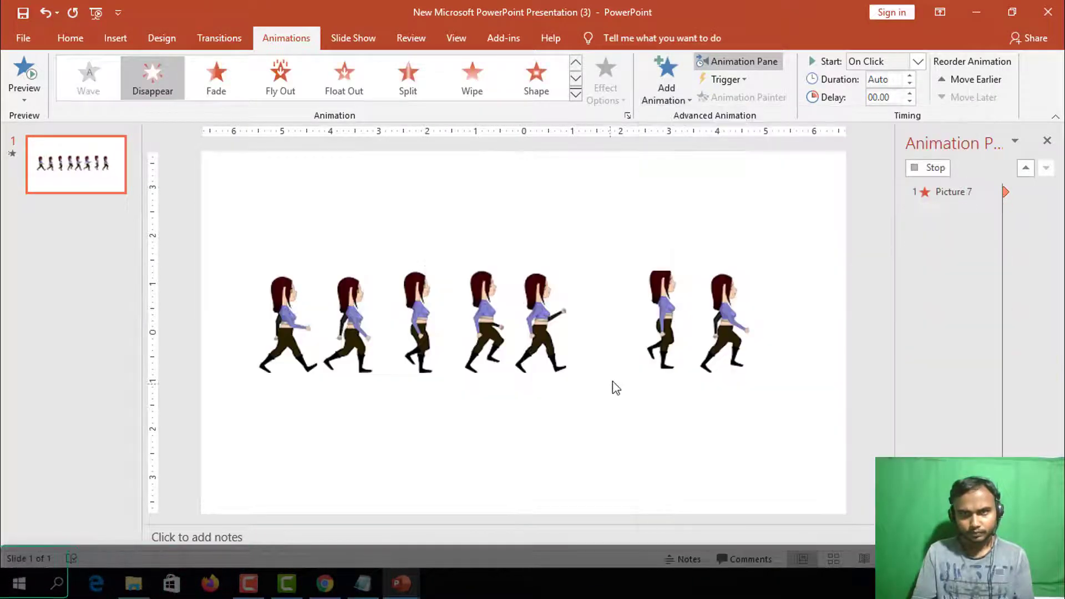
pyautogui.click(669, 318)
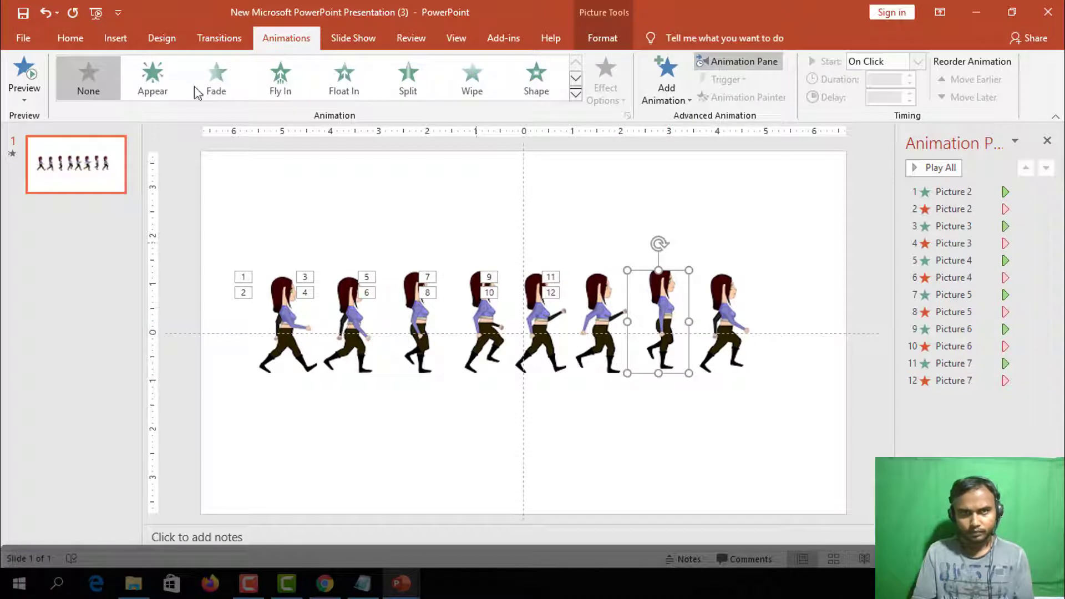
pyautogui.click(155, 89)
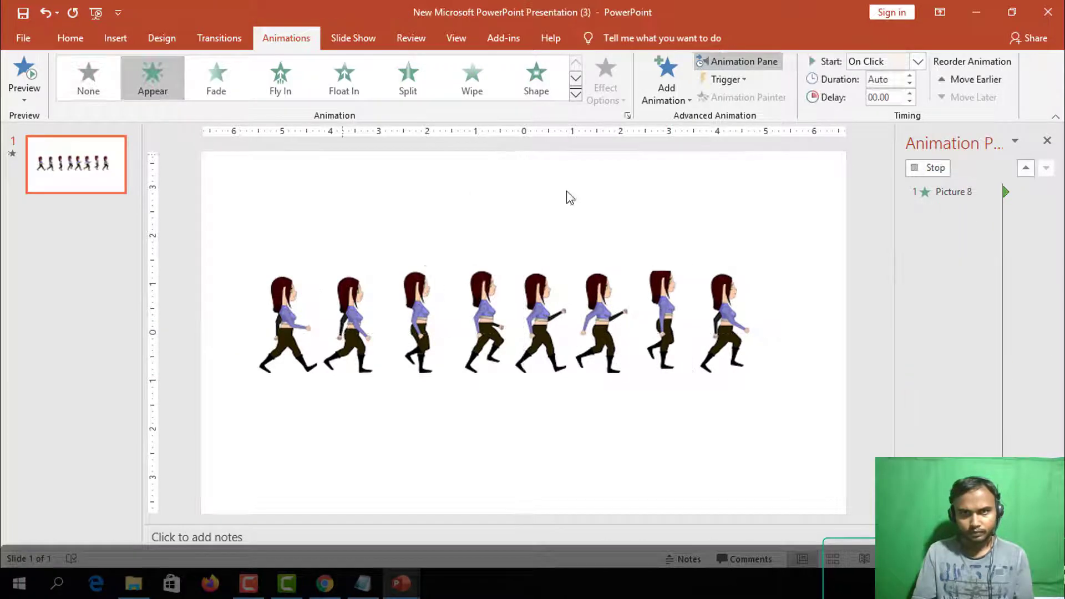
pyautogui.click(666, 80)
pyautogui.scroll(-3, 760, 285)
pyautogui.click(669, 256)
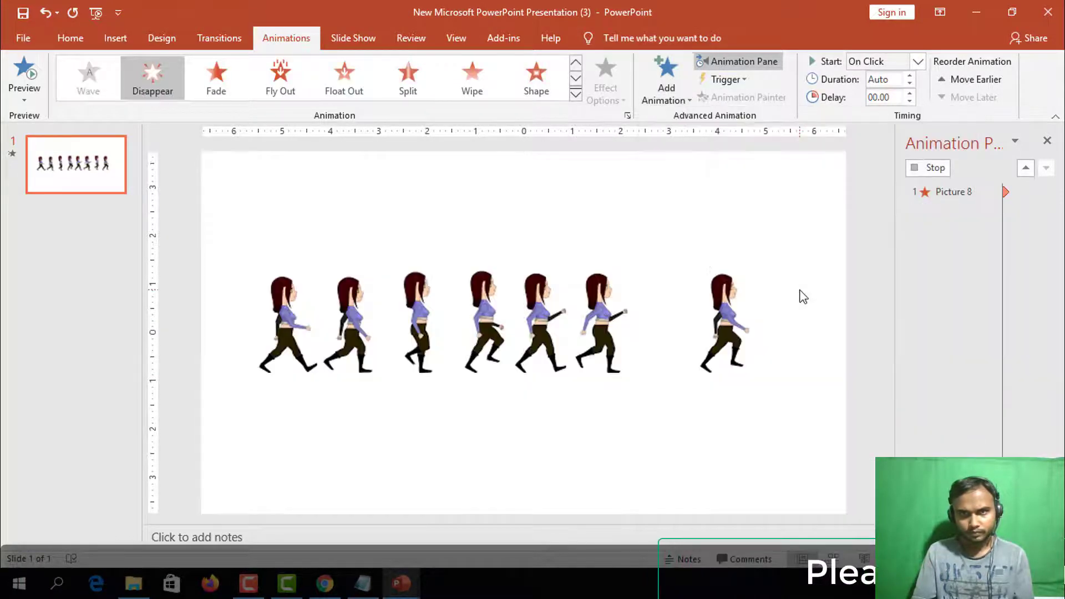
# Give the eighth, rightmost figure an Appear entrance and a Disappear exit
pyautogui.click(718, 311)
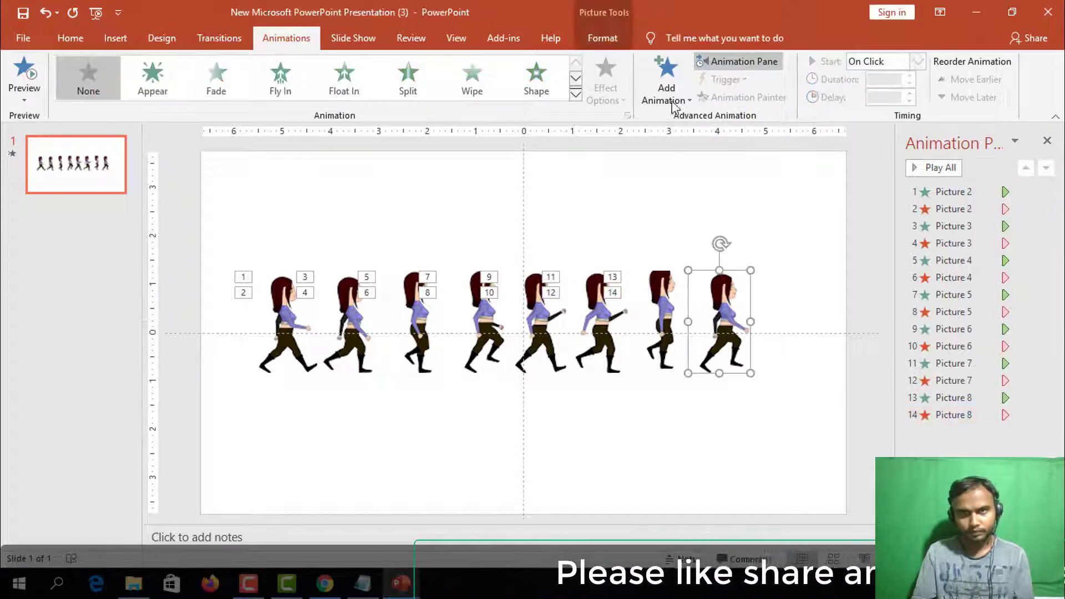
pyautogui.click(152, 75)
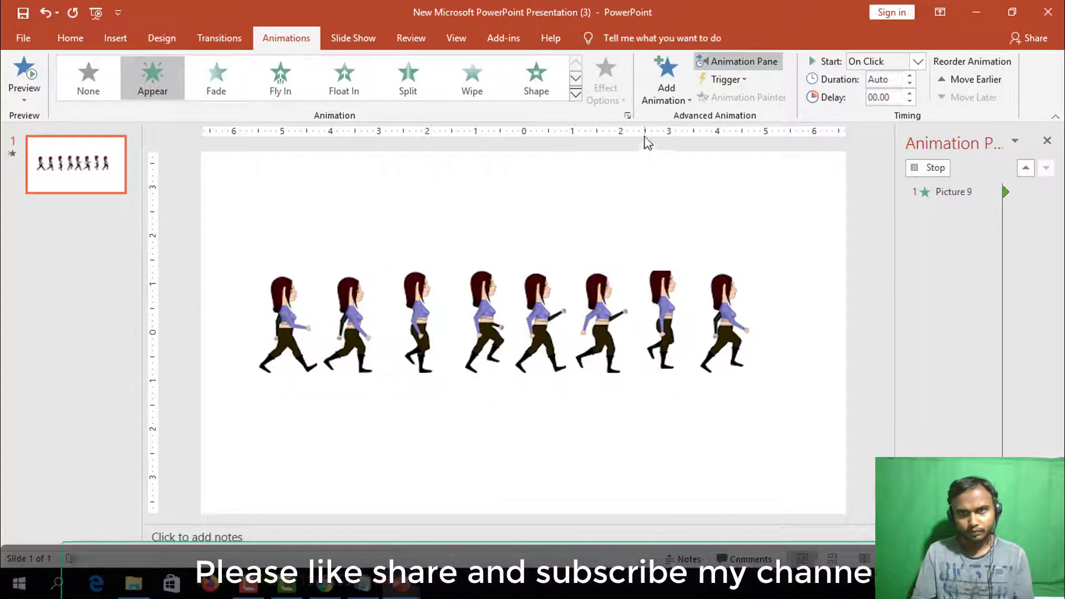
pyautogui.click(667, 78)
pyautogui.scroll(-3, 743, 355)
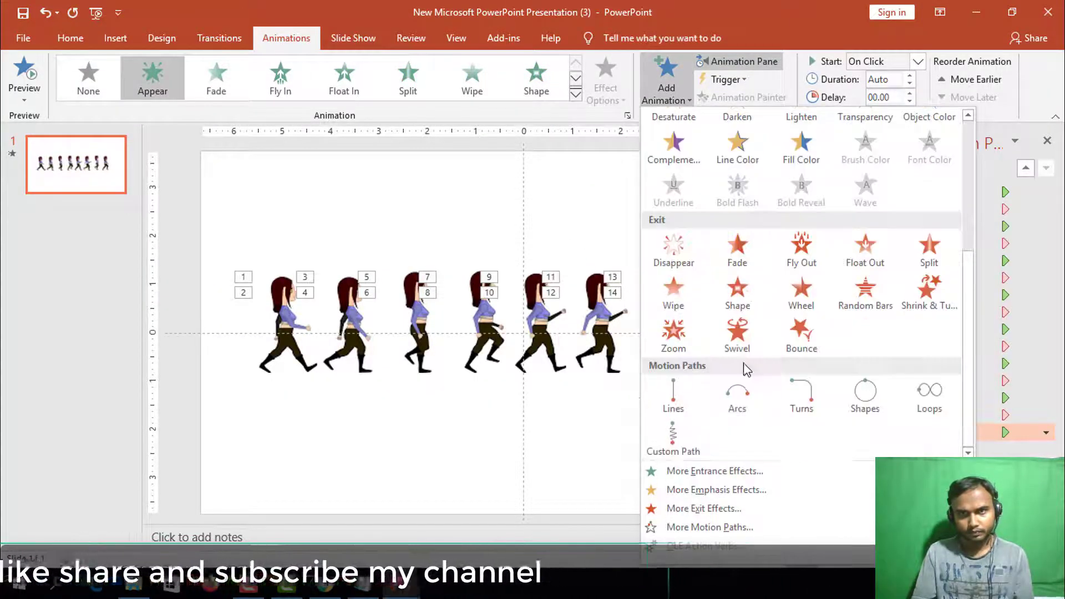
pyautogui.click(690, 266)
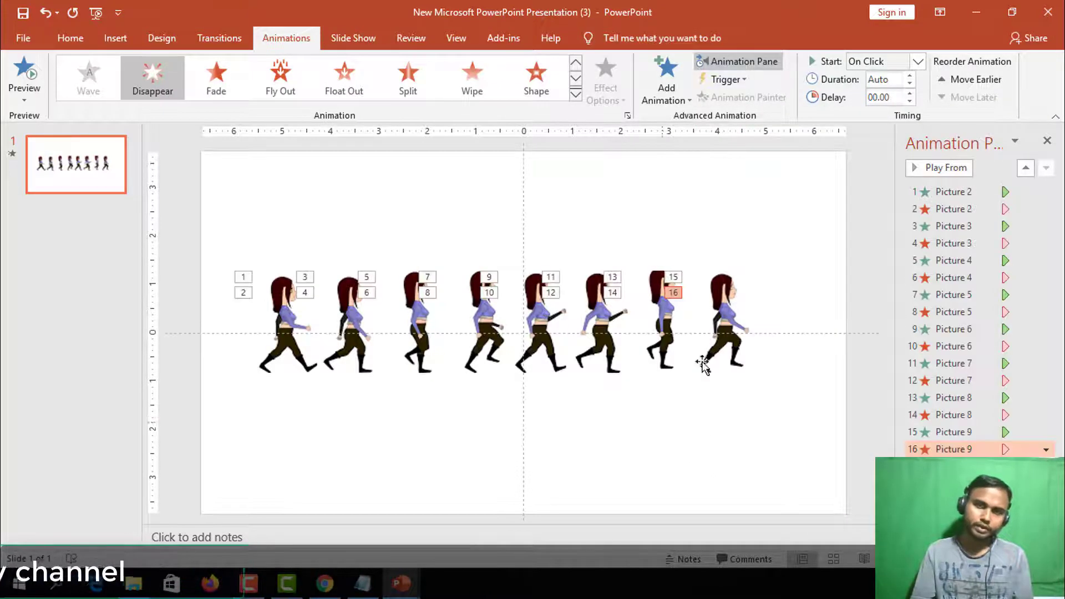
pyautogui.click(728, 322)
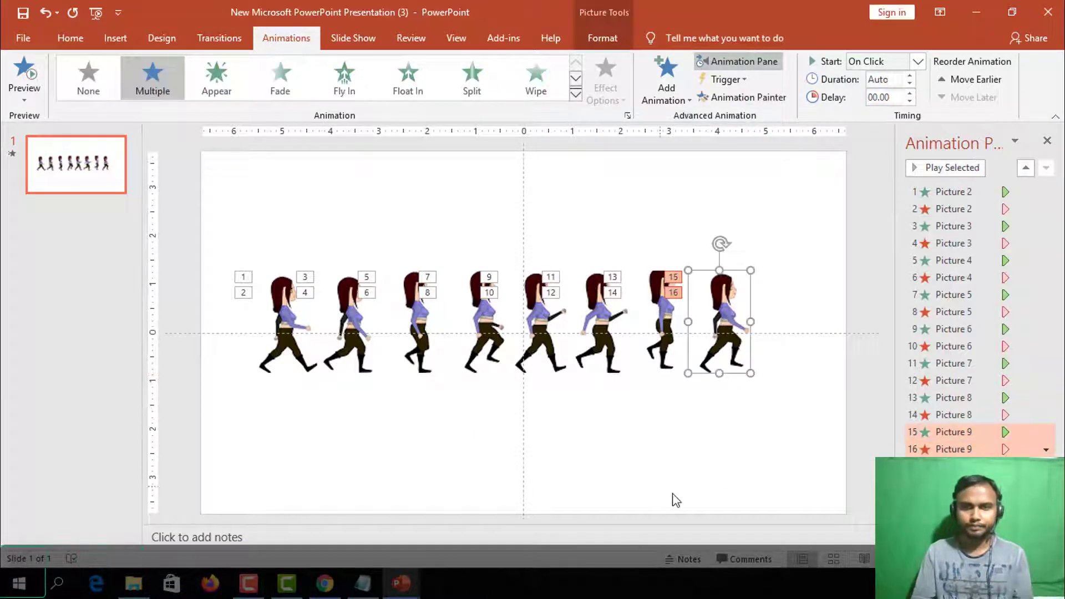
# Set all sixteen animations in the Animation Pane to start After Previous, with no added delay
pyautogui.click(577, 447)
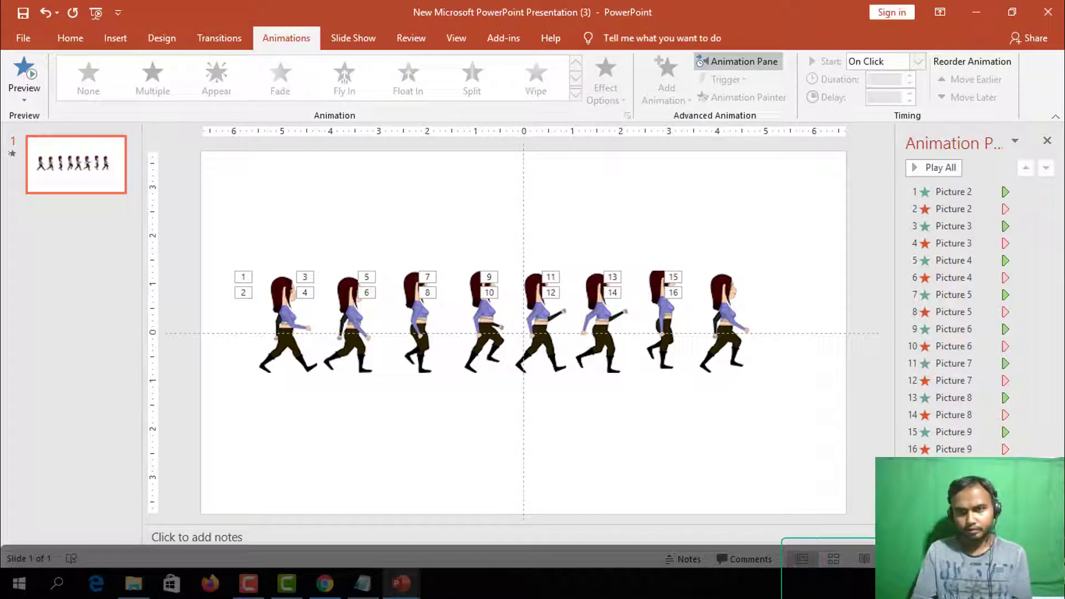
pyautogui.hotkey('ctrl', 'a')
pyautogui.moveTo(910, 345); pyautogui.dragTo(980, 243)
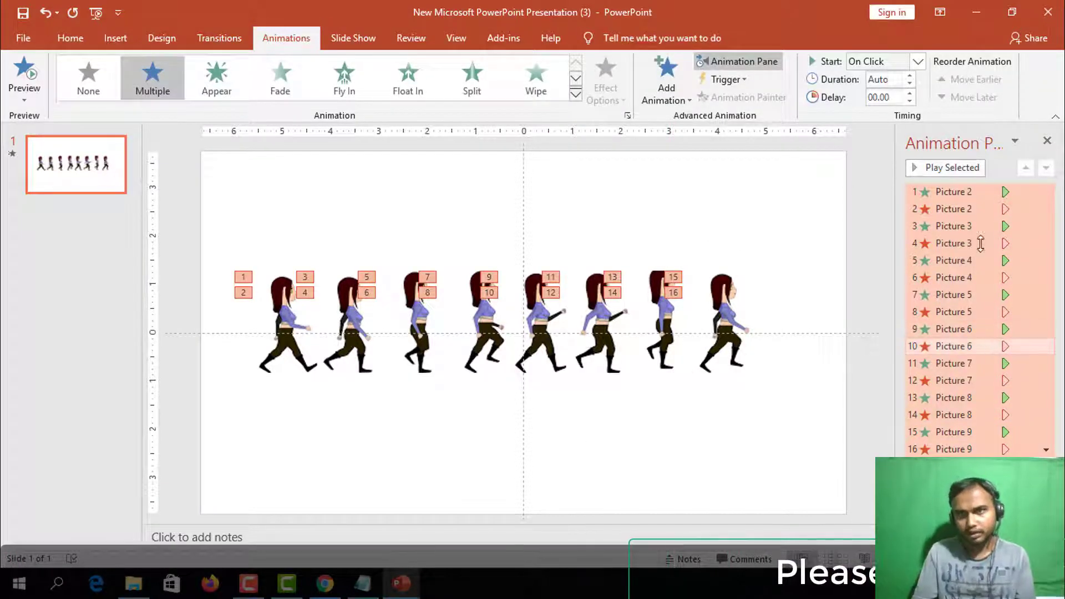
pyautogui.click(917, 62)
pyautogui.click(876, 110)
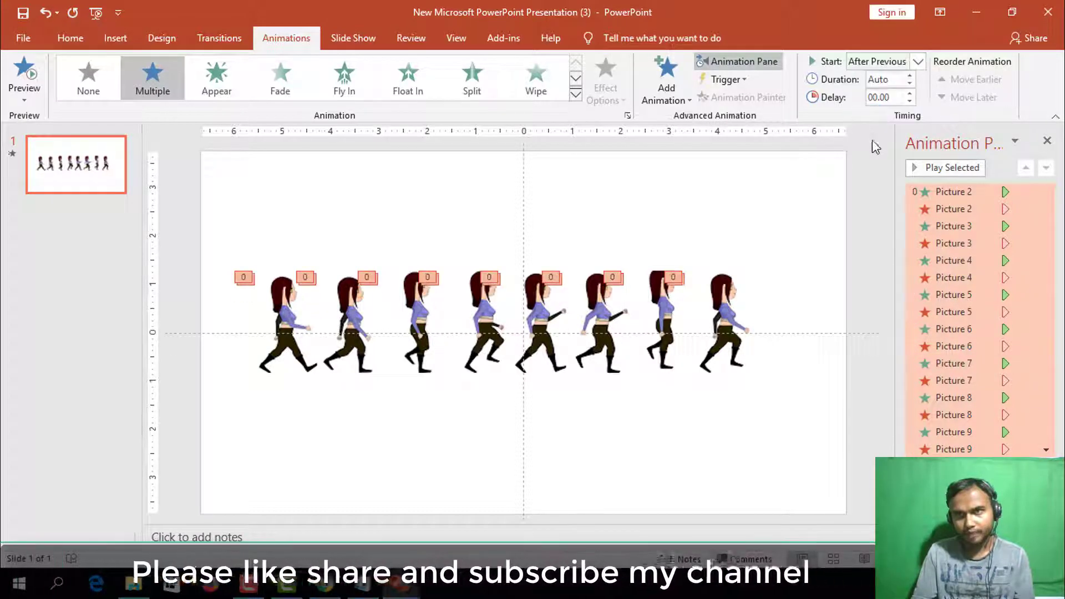
pyautogui.click(910, 93)
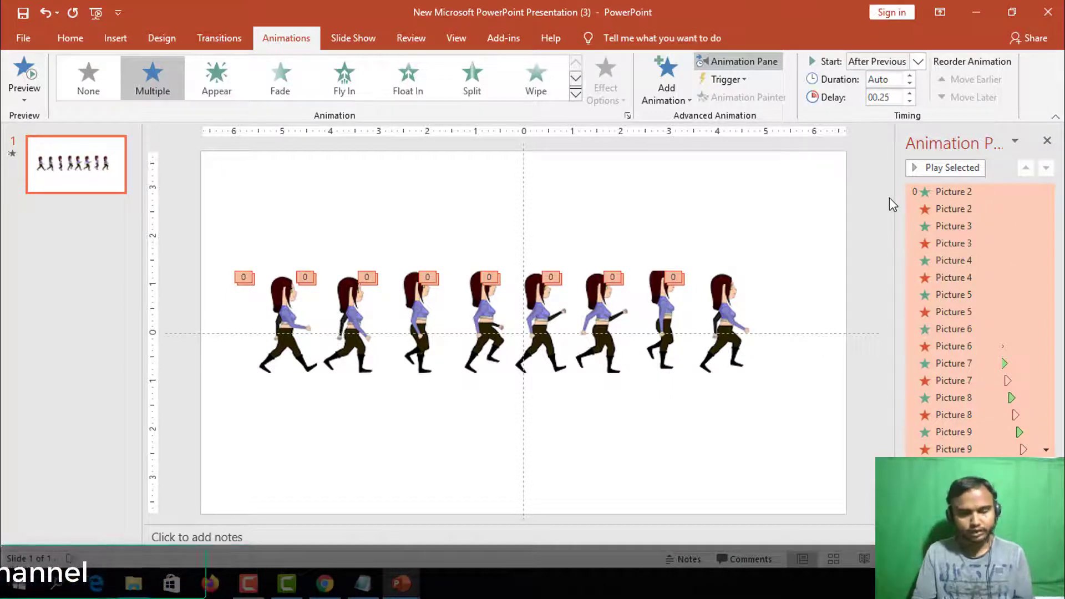
pyautogui.hotkey('ctrl', 'z')
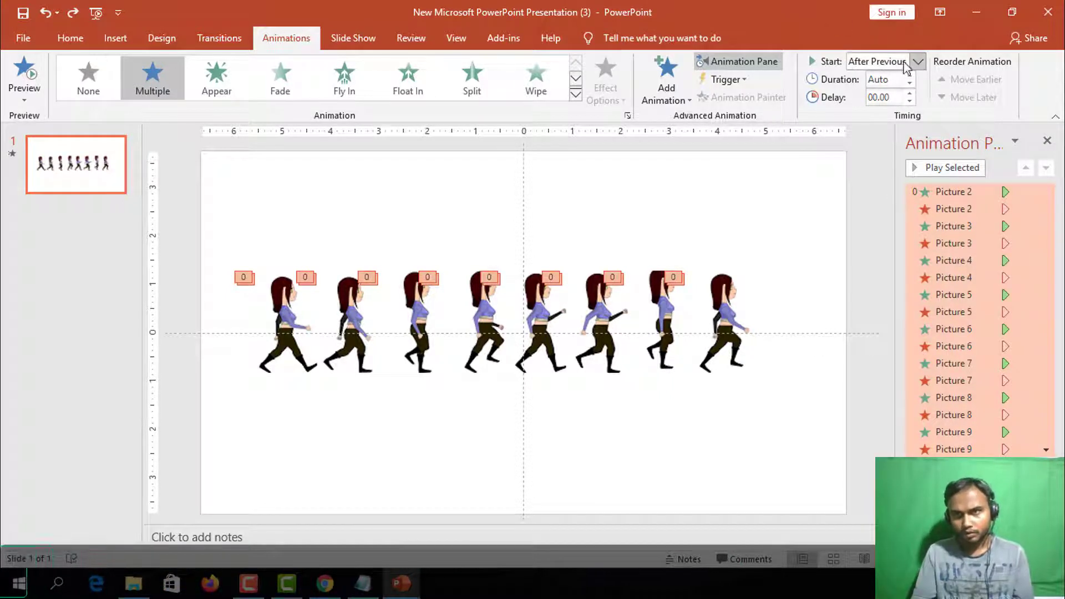
pyautogui.press('Escape')
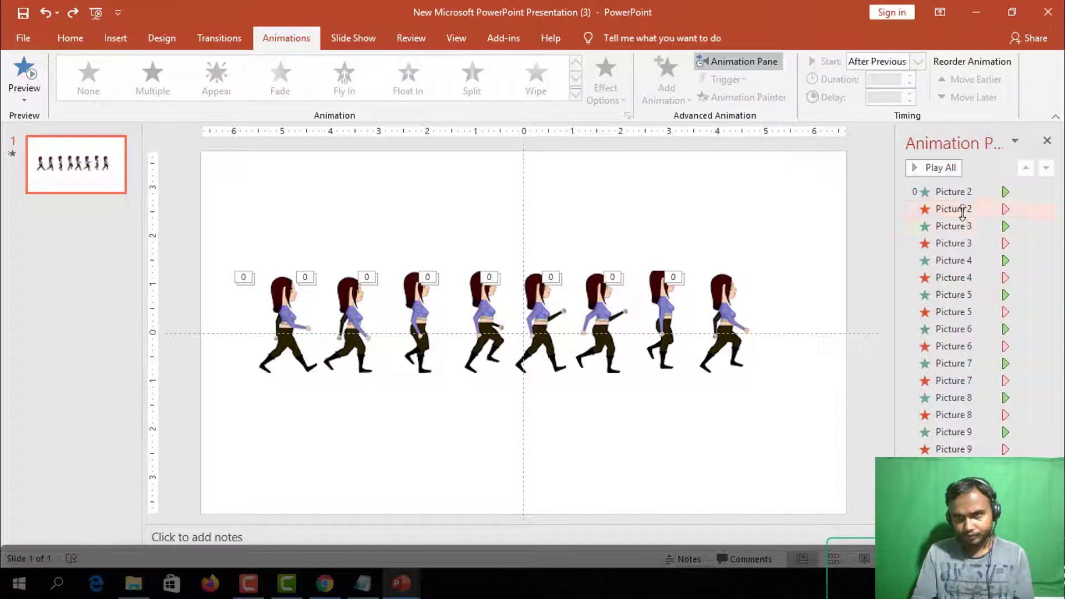
# Select the figures' Disappear effects in the Animation Pane and give them a 0.25-second delay
pyautogui.click(962, 211)
pyautogui.keyDown('shift'); pyautogui.click(950, 244); pyautogui.keyUp('shift')
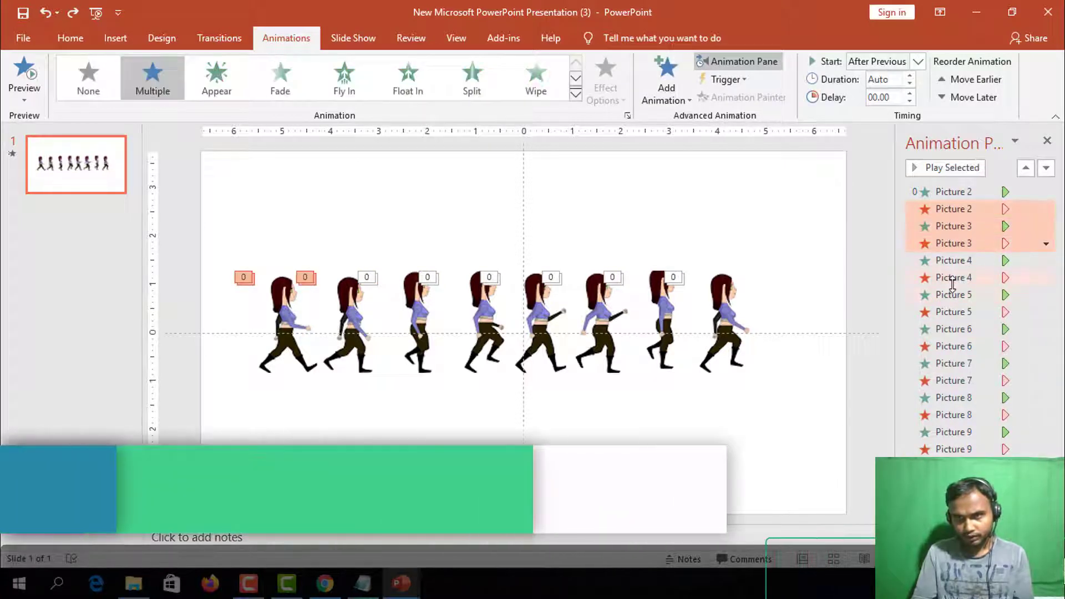
pyautogui.click(955, 211)
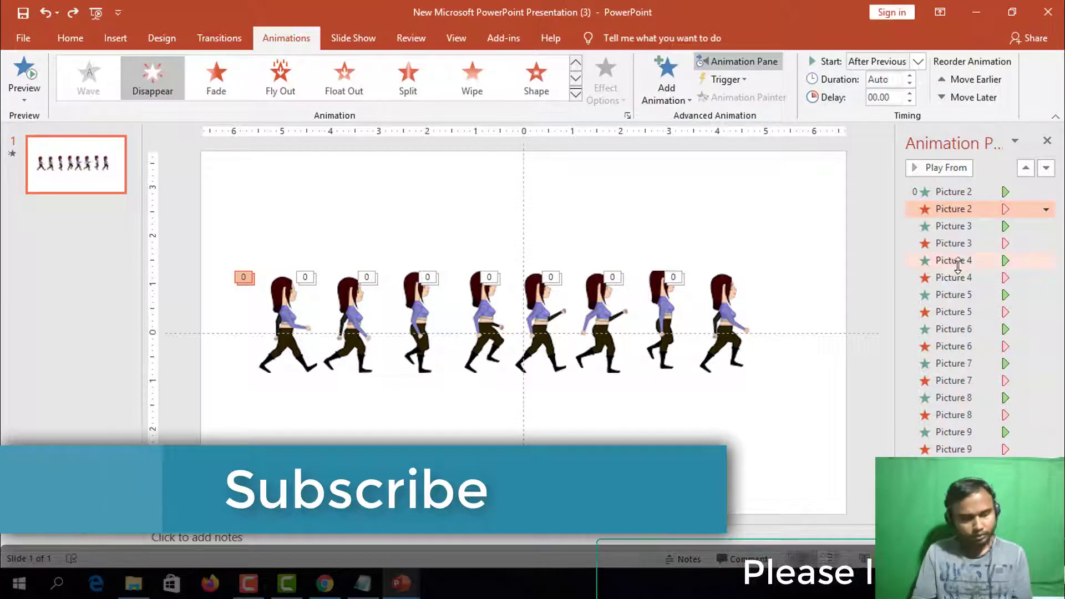
pyautogui.keyDown('ctrl'); pyautogui.click(957, 243); pyautogui.keyUp('ctrl')
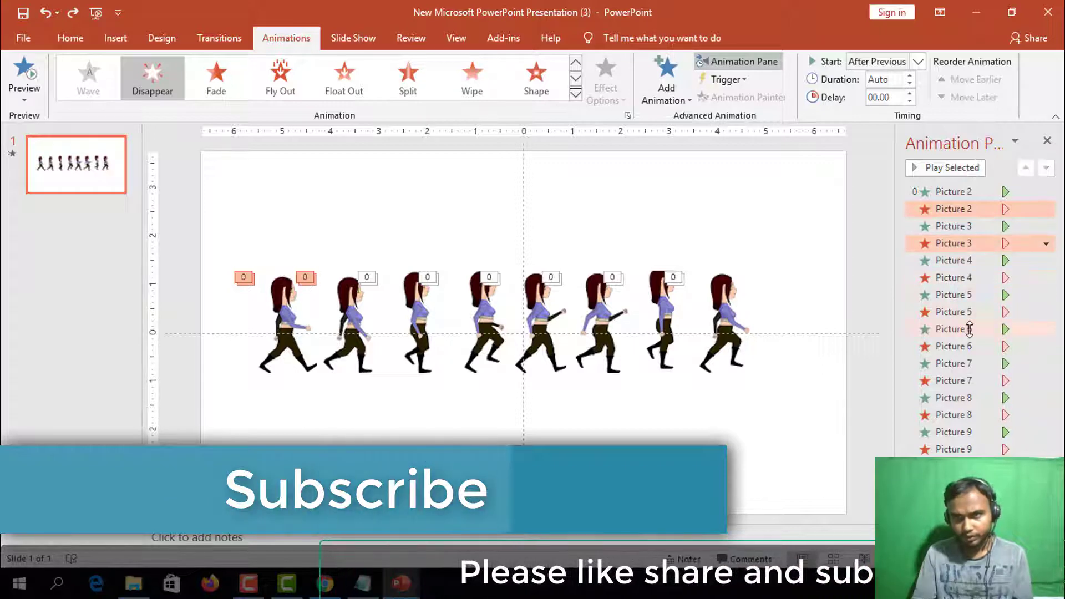
pyautogui.keyDown('ctrl'); pyautogui.click(954, 277); pyautogui.keyUp('ctrl')
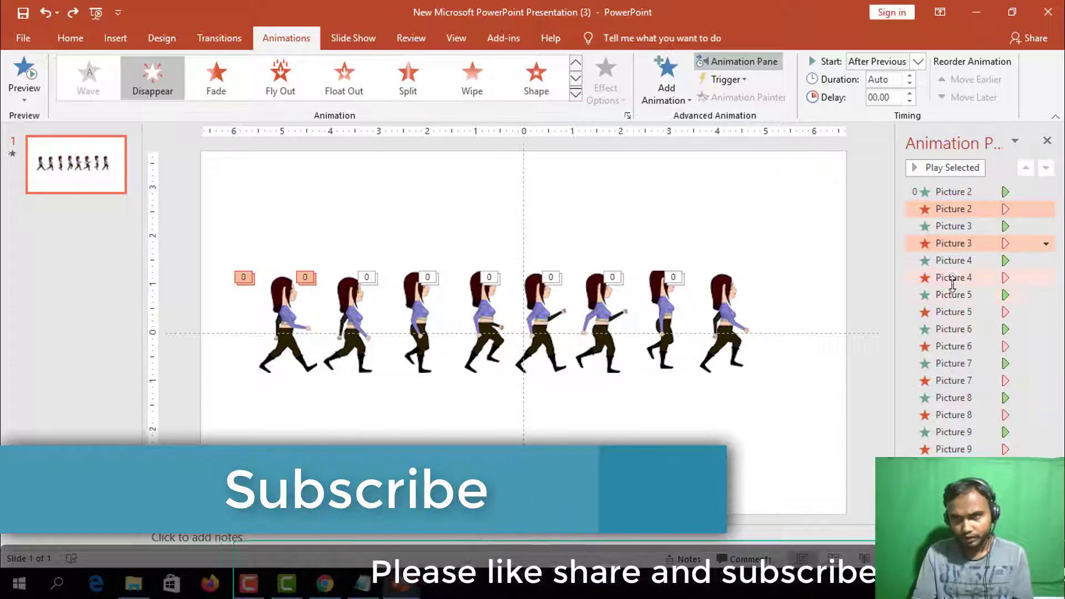
pyautogui.keyDown('ctrl'); pyautogui.click(954, 312); pyautogui.keyUp('ctrl')
pyautogui.keyDown('ctrl'); pyautogui.click(959, 346); pyautogui.keyUp('ctrl')
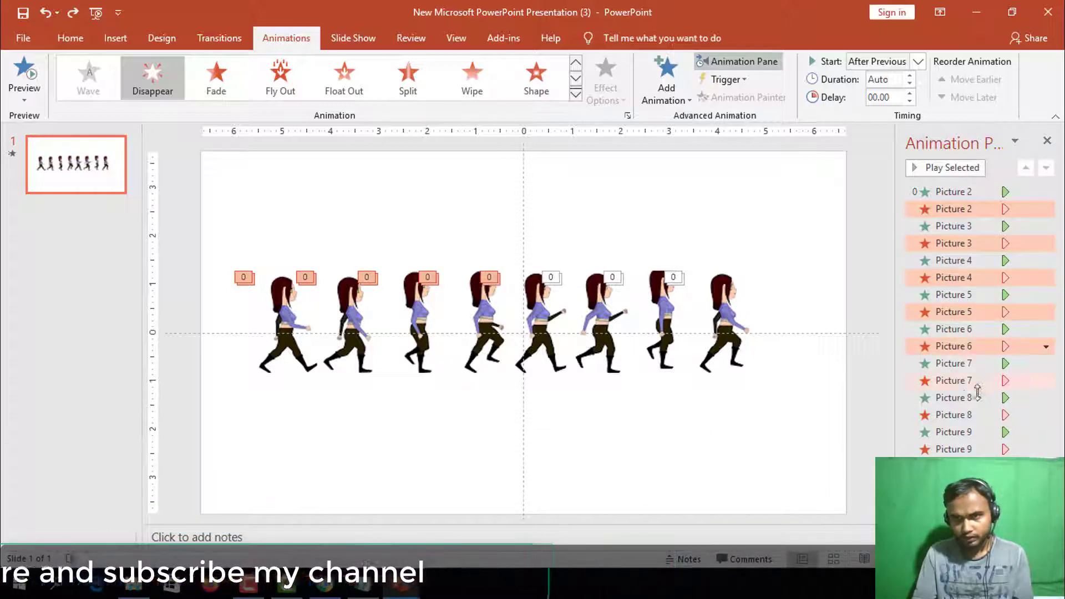
pyautogui.keyDown('ctrl'); pyautogui.click(952, 380); pyautogui.keyUp('ctrl')
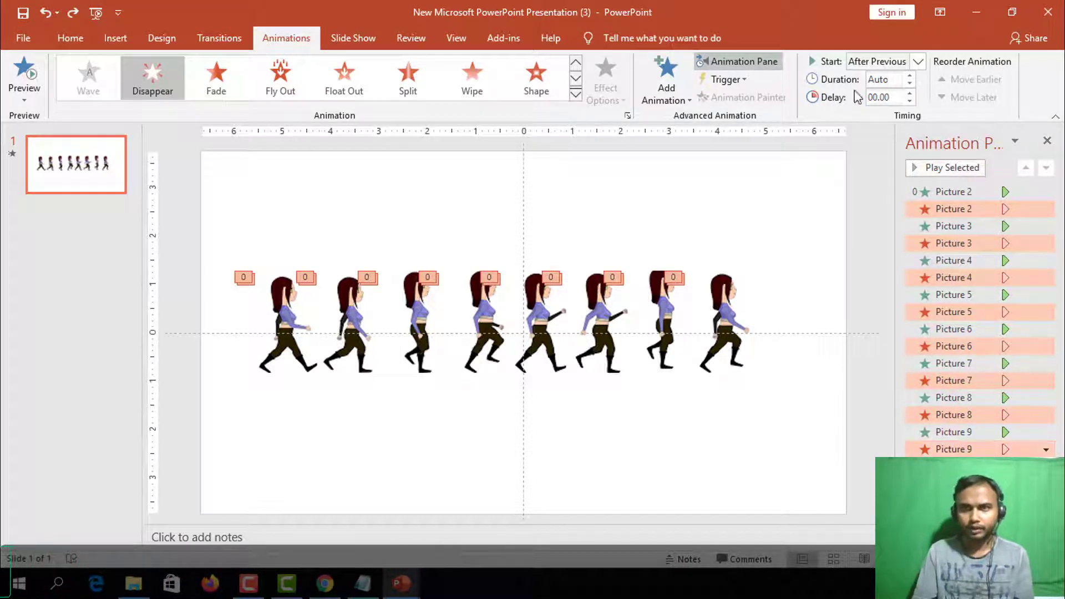
pyautogui.click(909, 93)
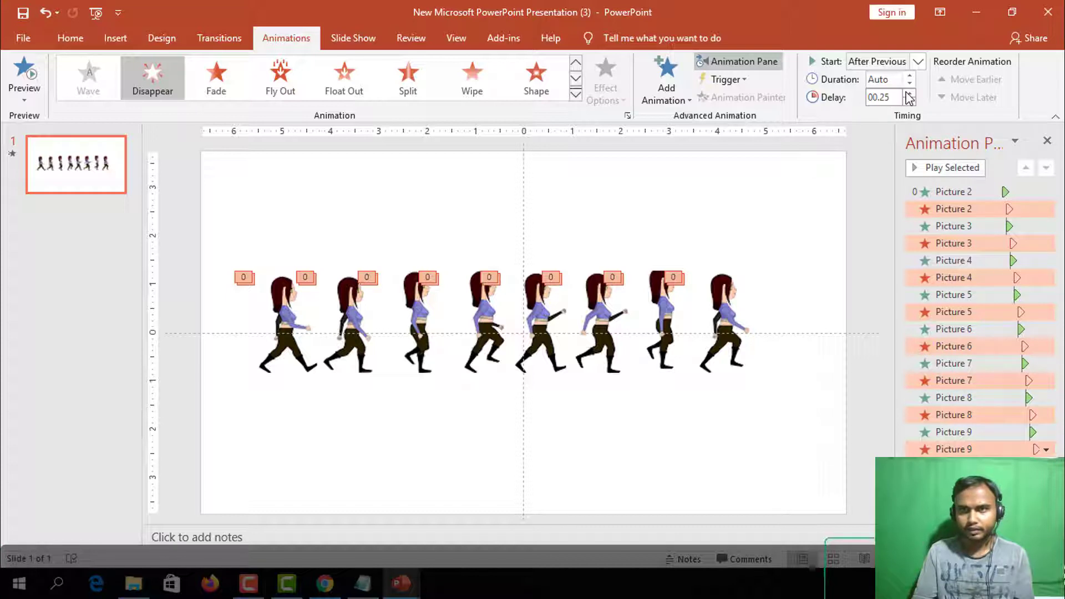
pyautogui.click(701, 436)
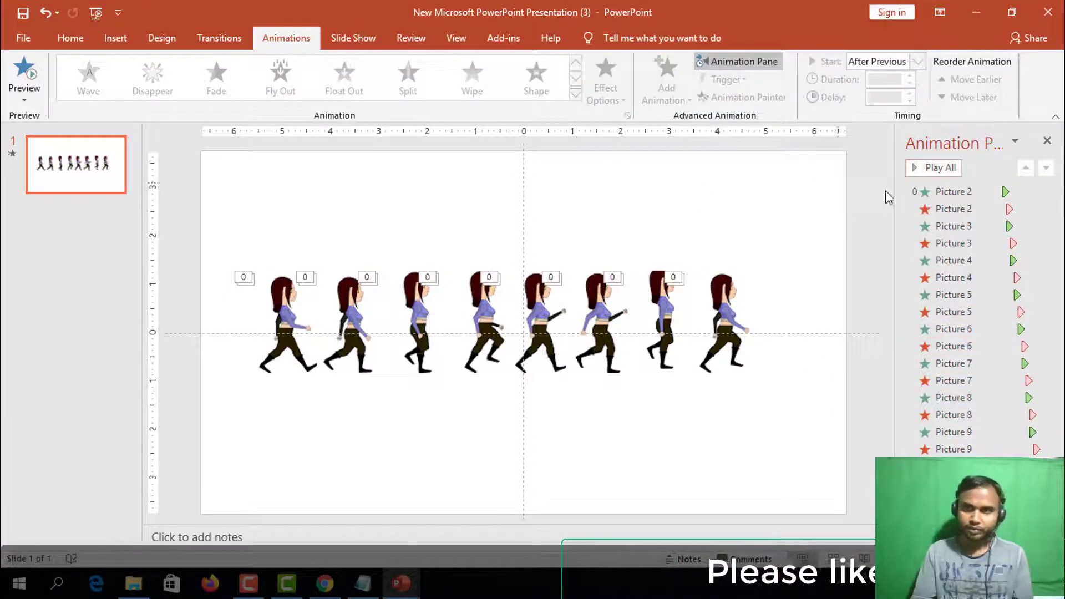
pyautogui.click(913, 172)
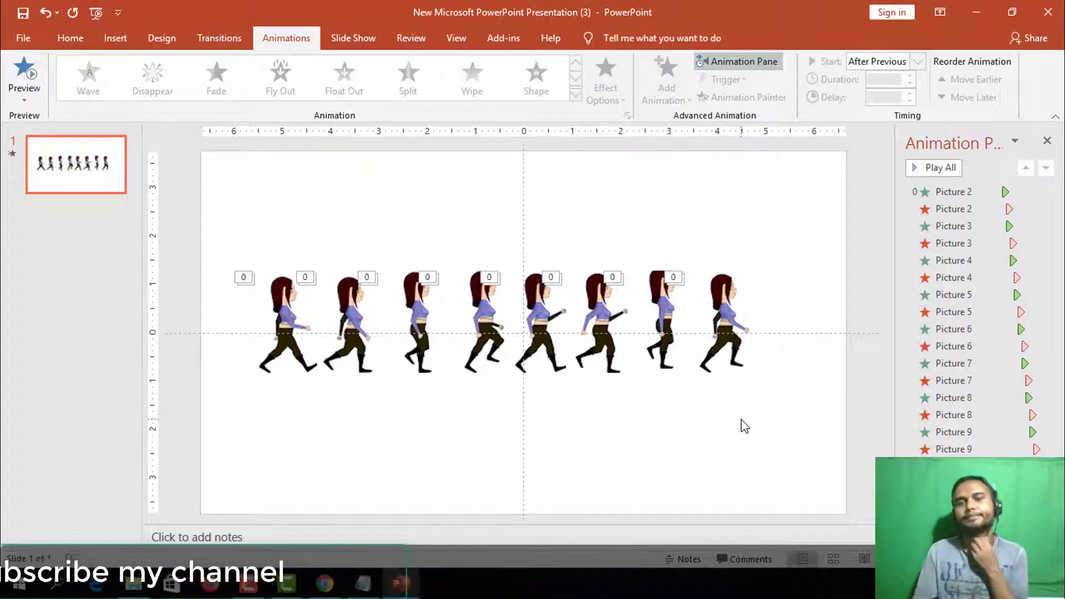
pyautogui.hotkey('ctrl', 'z')
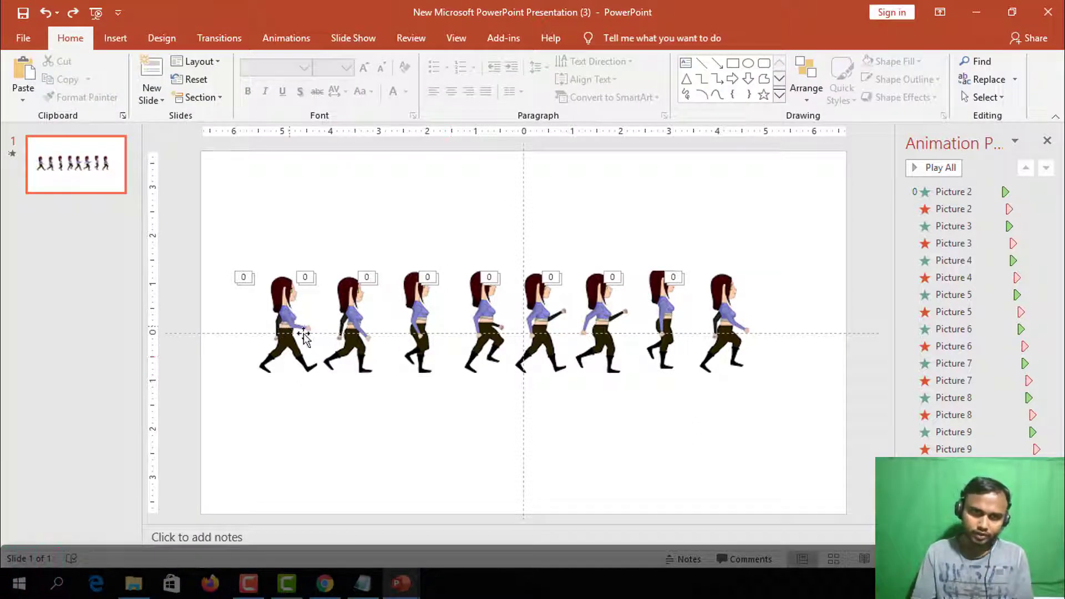
pyautogui.click(915, 172)
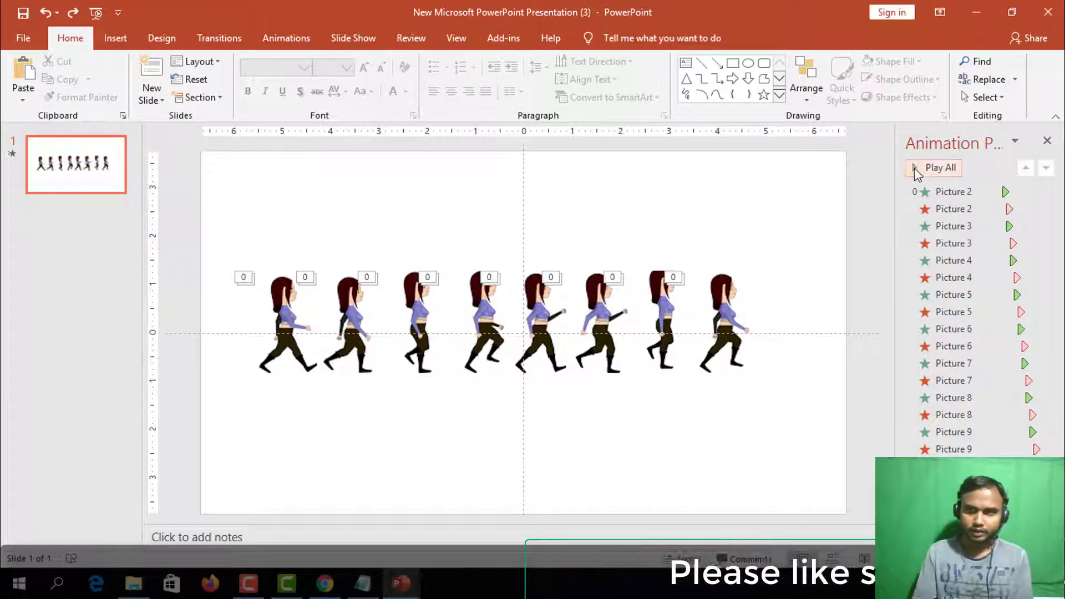
pyautogui.click(914, 167)
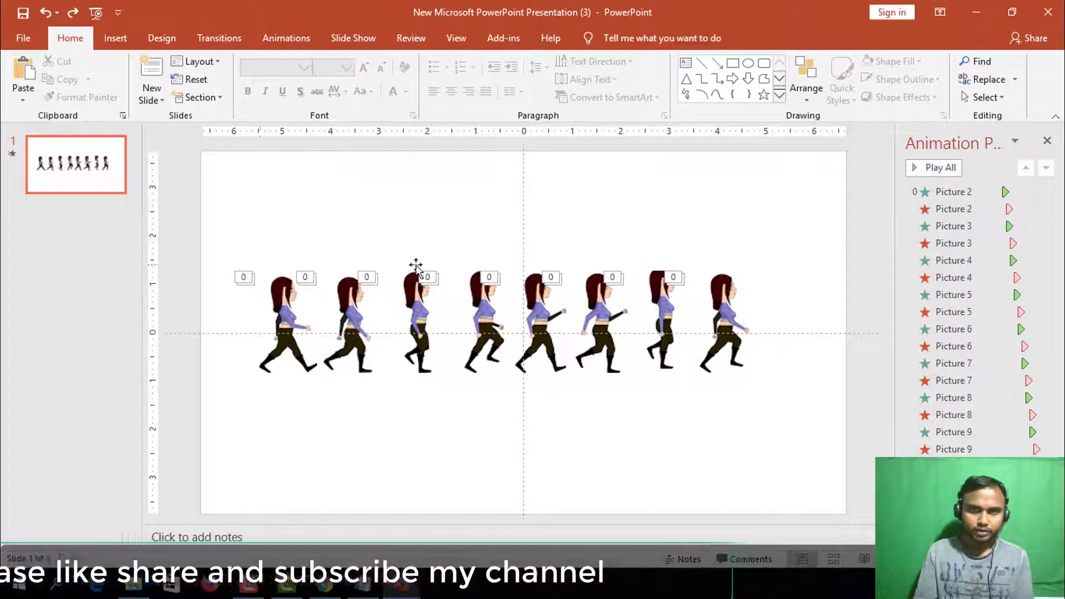
# Start a Full HD (1080p) Create a Video export from File > Export
pyautogui.click(34, 42)
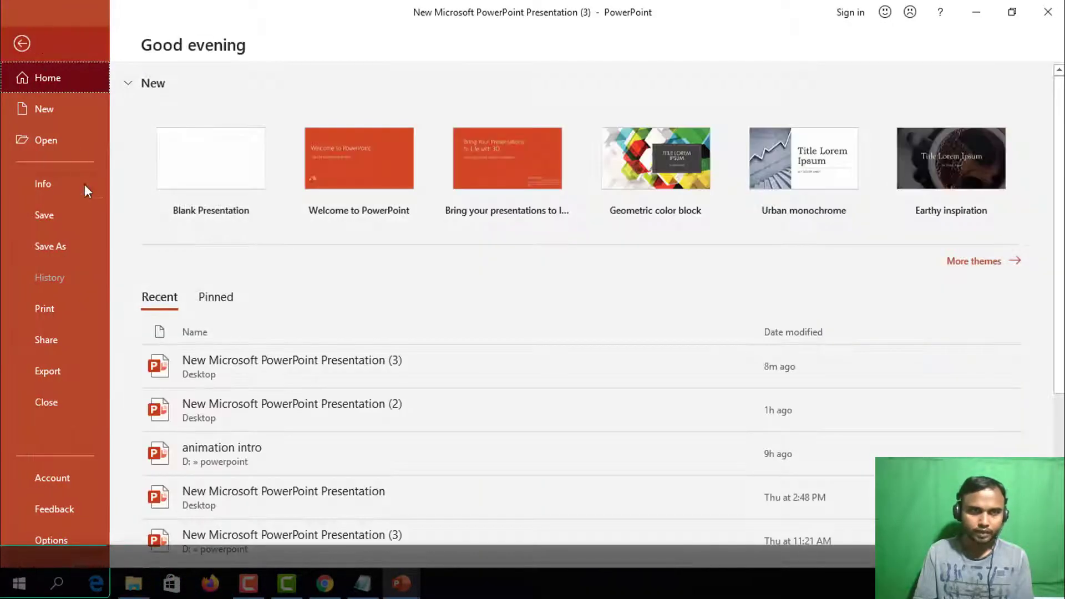
pyautogui.click(52, 373)
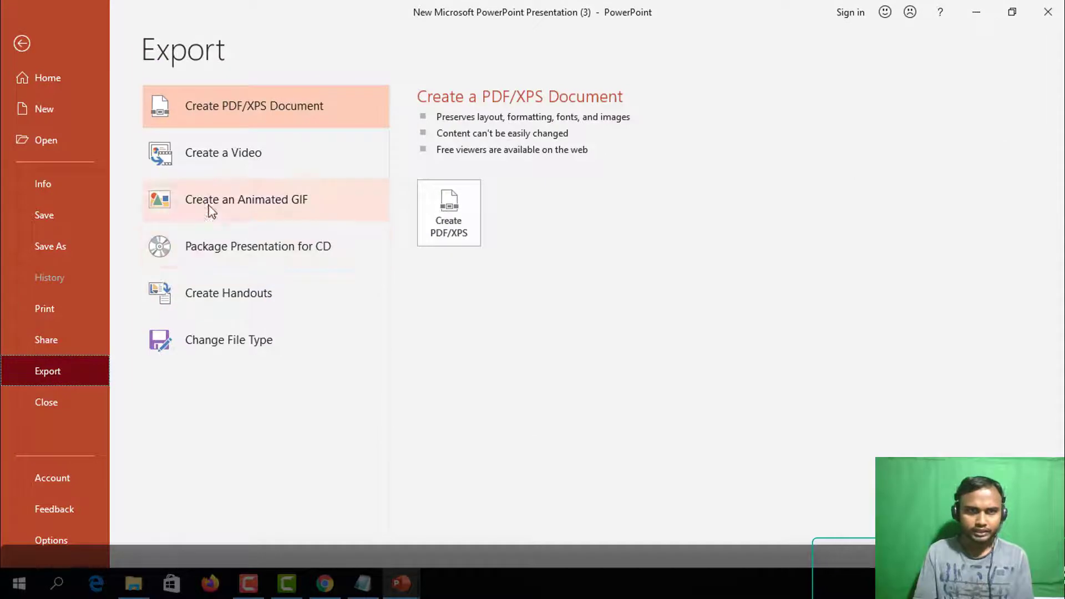
pyautogui.click(229, 156)
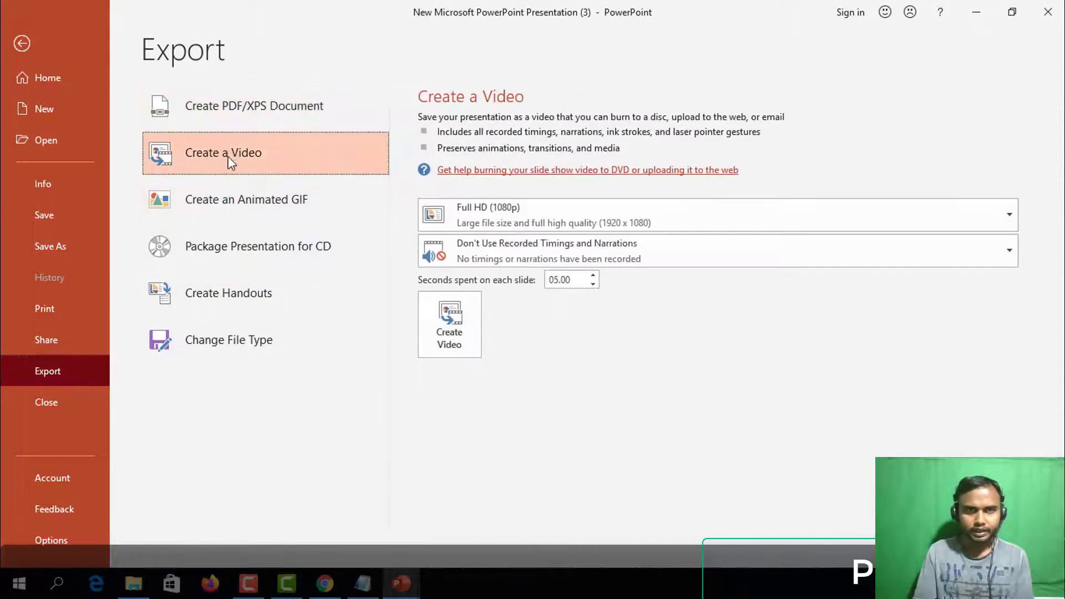
pyautogui.click(444, 339)
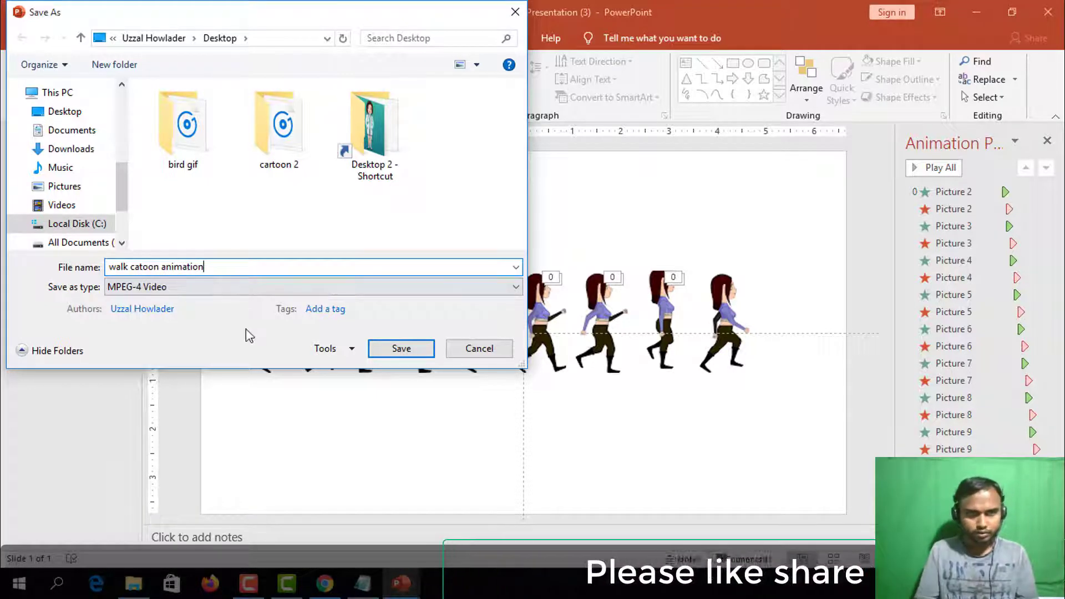
pyautogui.moveTo(64, 111)
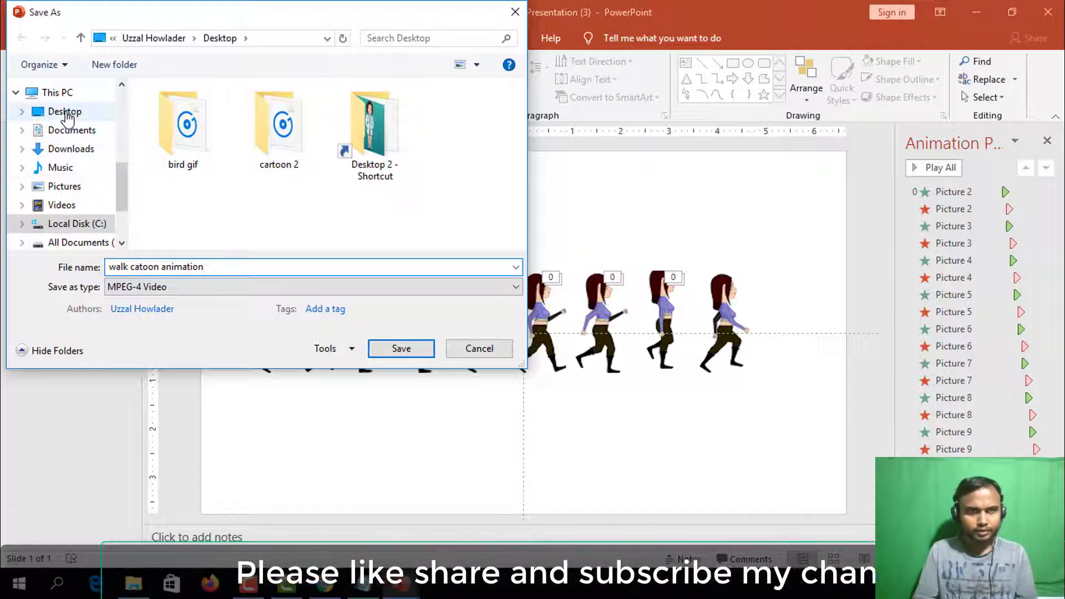
# Save the MPEG-4 video 'walk catoon animation' to the Desktop
pyautogui.click(400, 348)
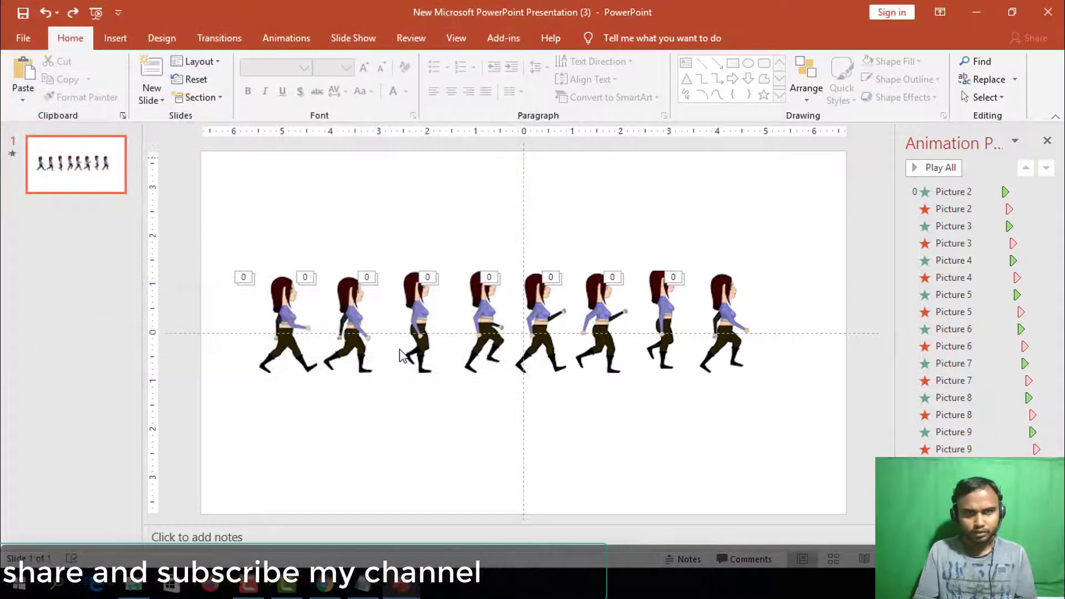